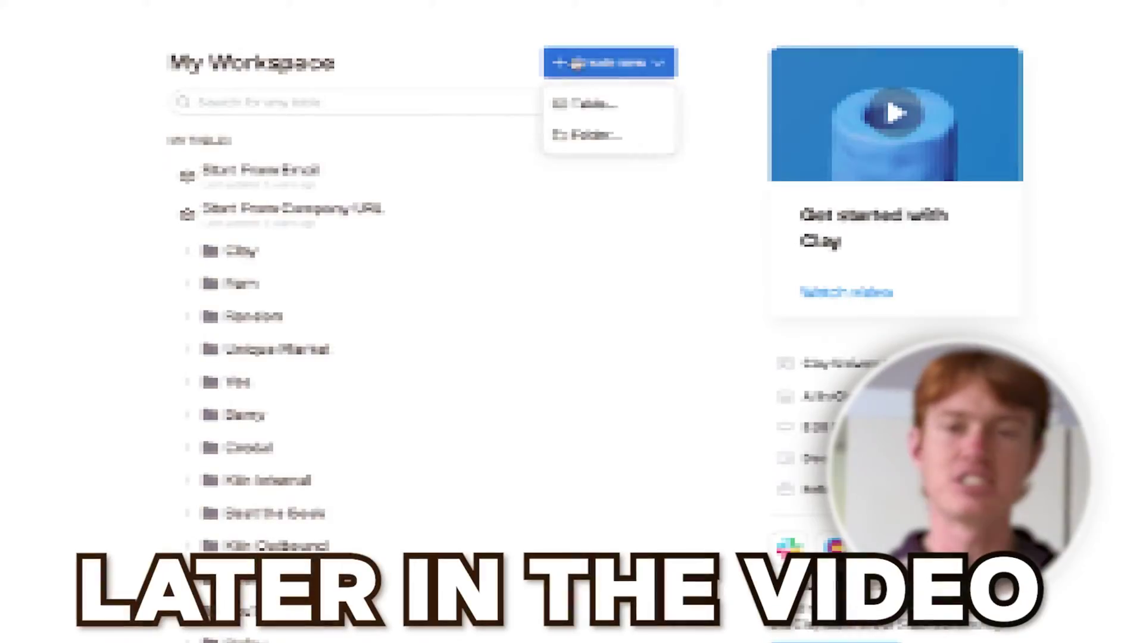
Step: Browse the AI prompt templates, open the B2B/B2C classification template and enter 'hubspot'
left_click(574, 105)
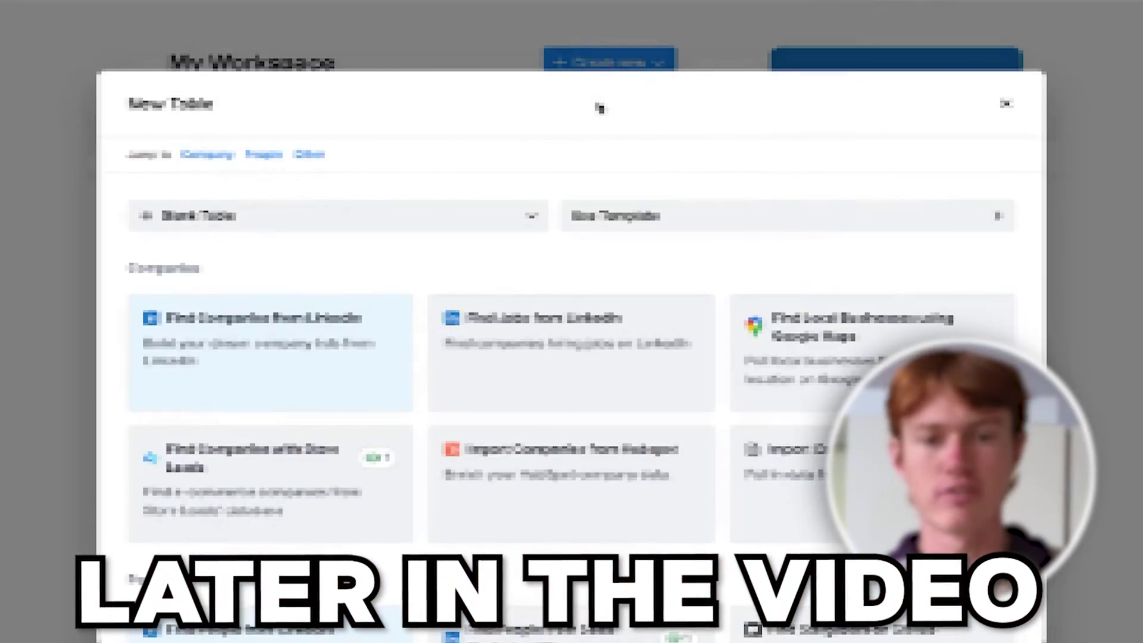
scroll(572, 357, "down", 5)
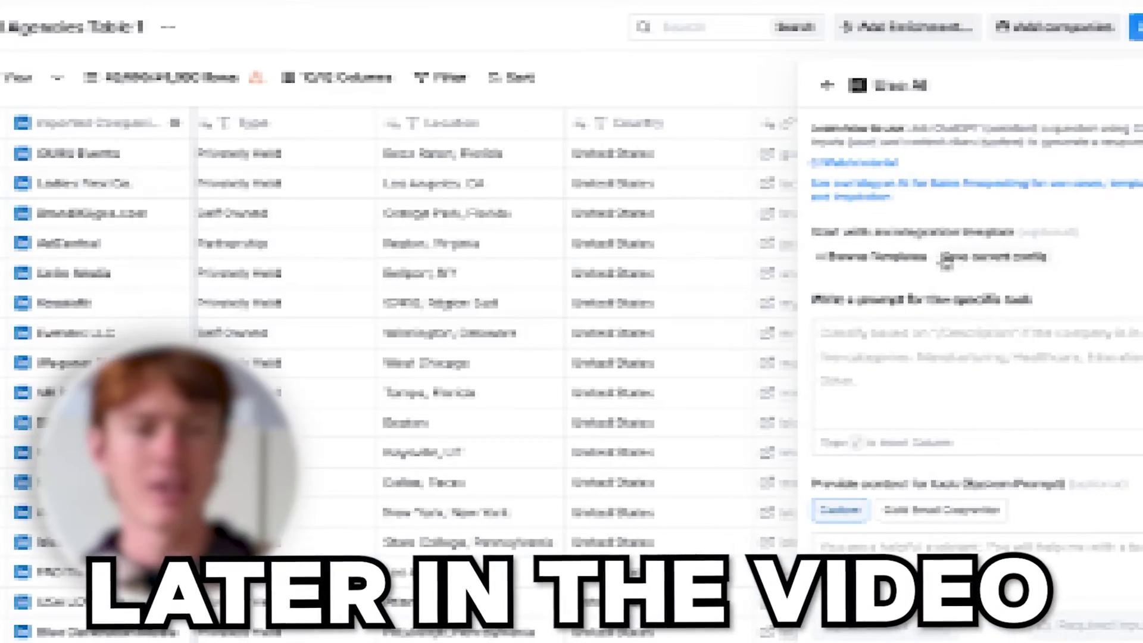
left_click(859, 255)
scroll(643, 288, "down", 3)
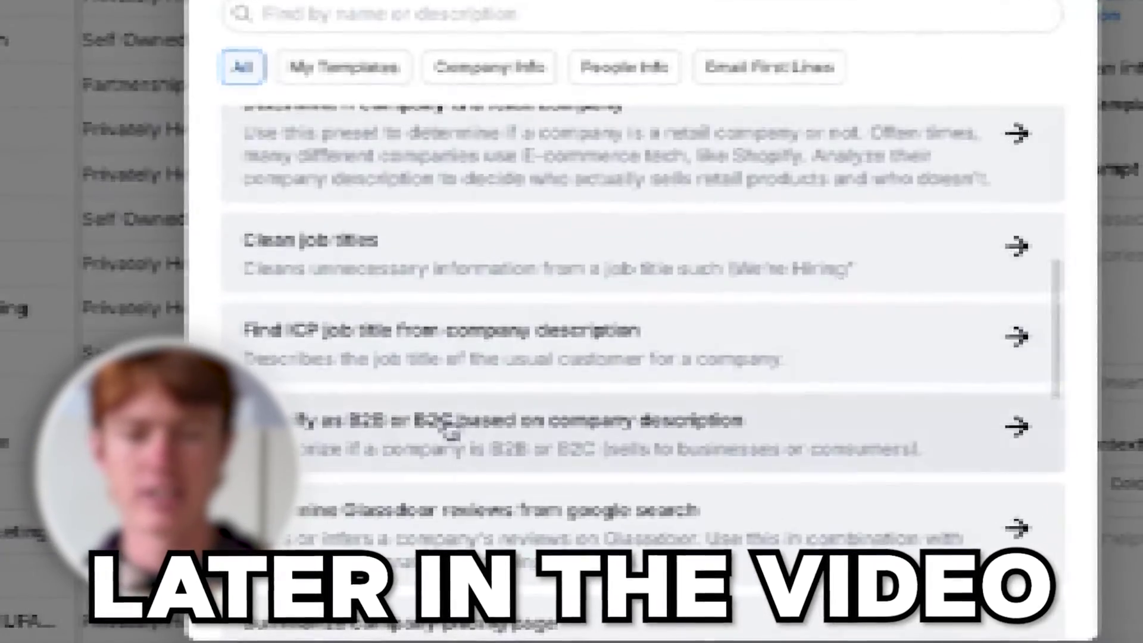
left_click(411, 438)
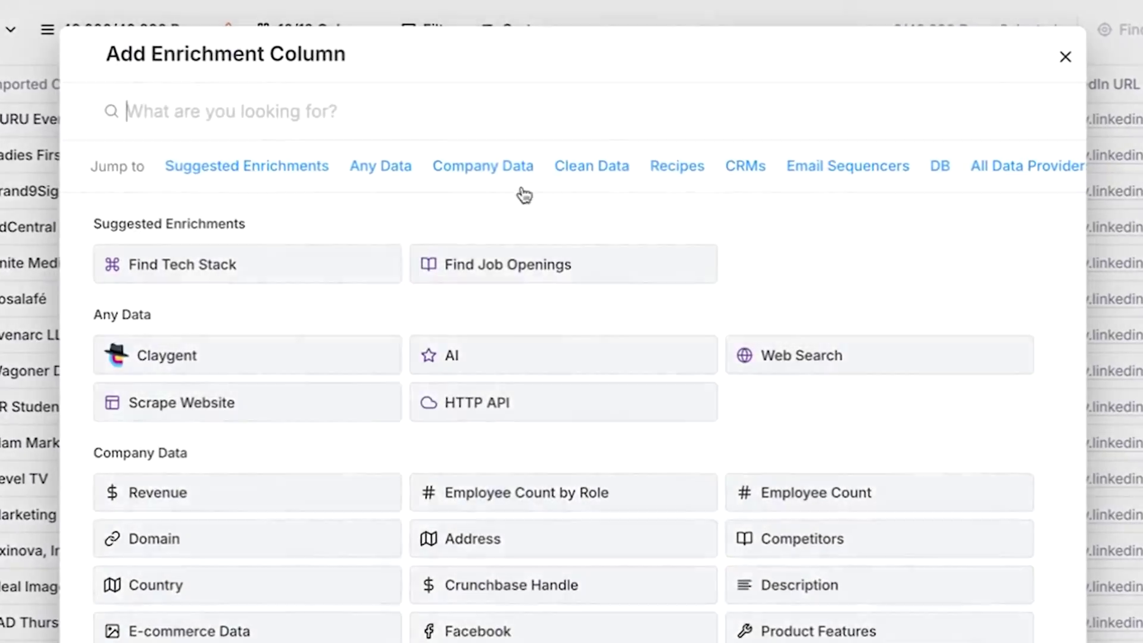
type("hubspot")
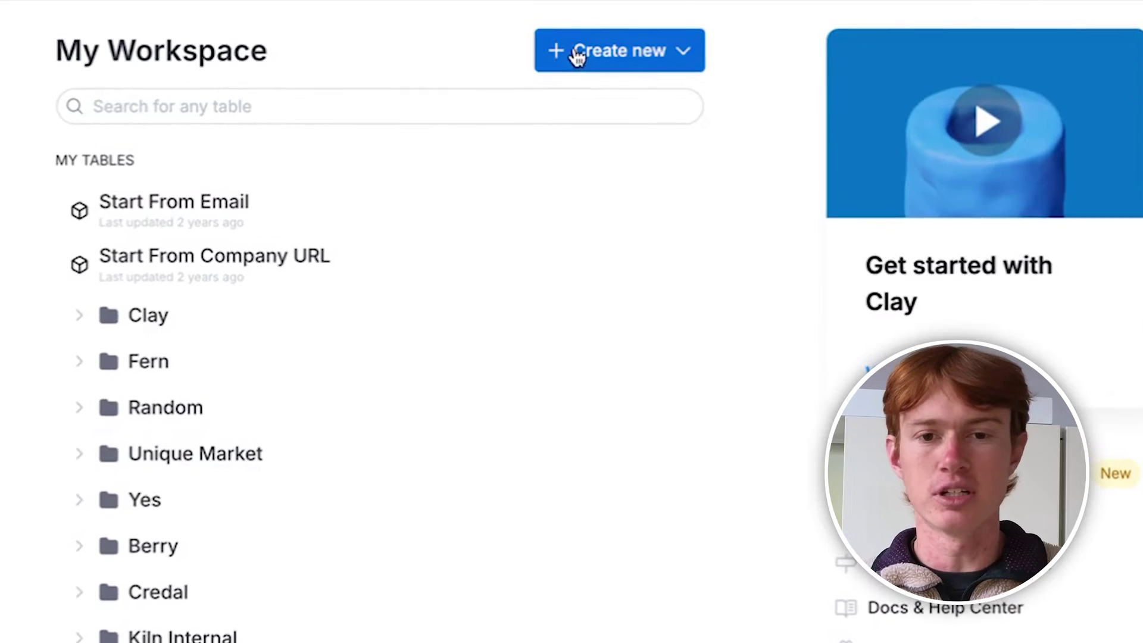
Step: Scroll through the Company, People and Other new-table templates
left_click(607, 116)
scroll(512, 270, "down", 2)
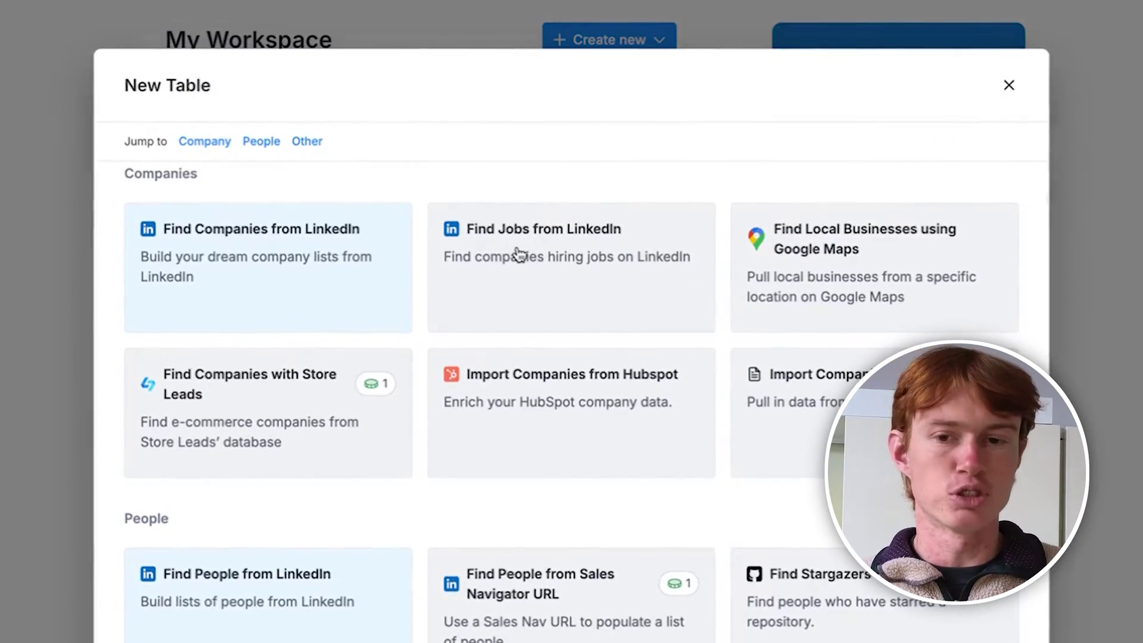
scroll(518, 254, "up", 2)
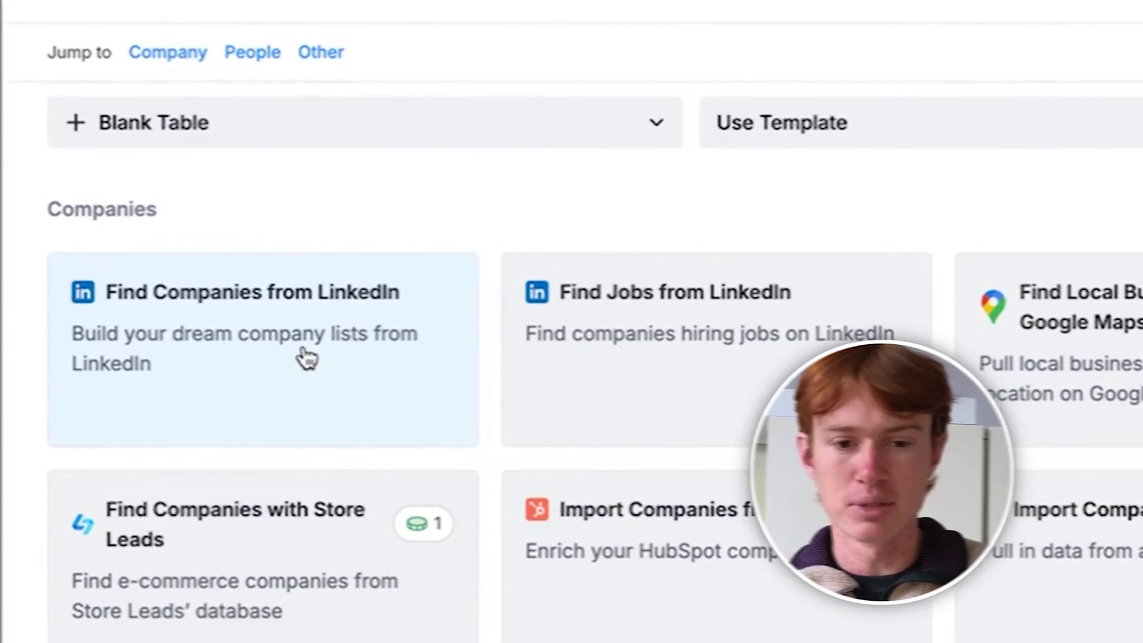
scroll(966, 439, "down", 5)
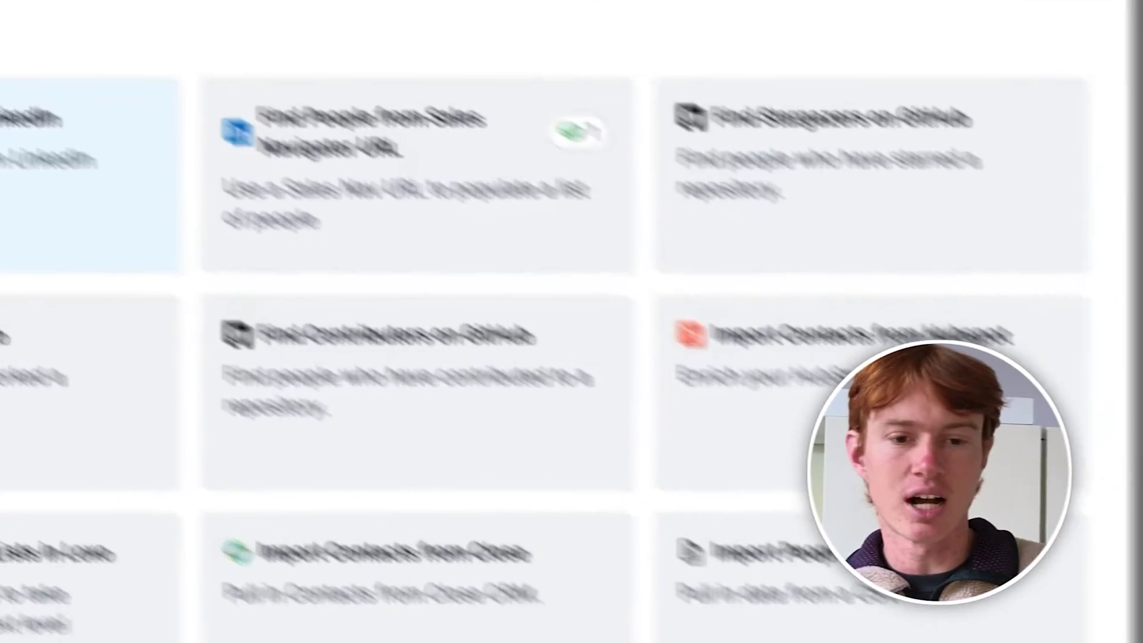
scroll(1024, 493, "down", 3)
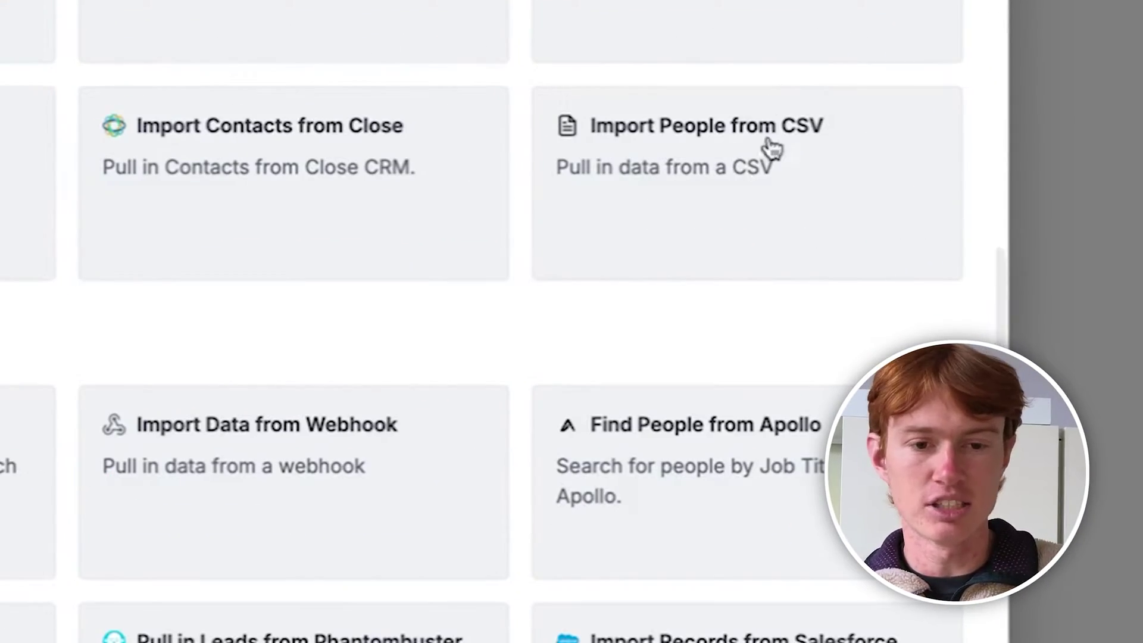
scroll(774, 196, "down", 3)
scroll(861, 334, "up", 3)
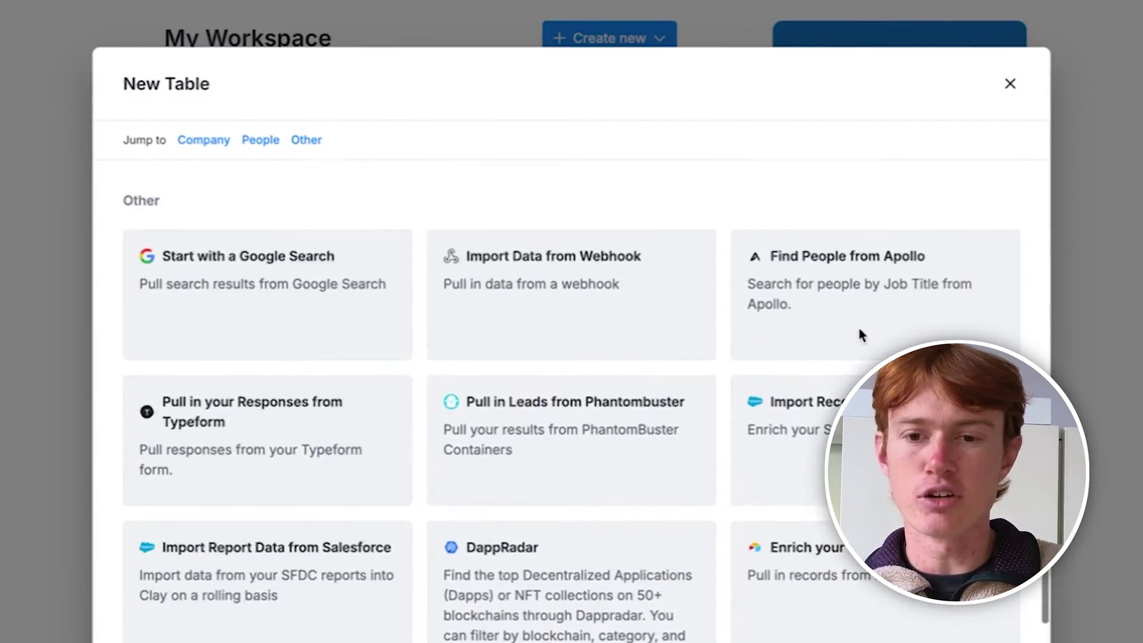
scroll(788, 334, "up", 1)
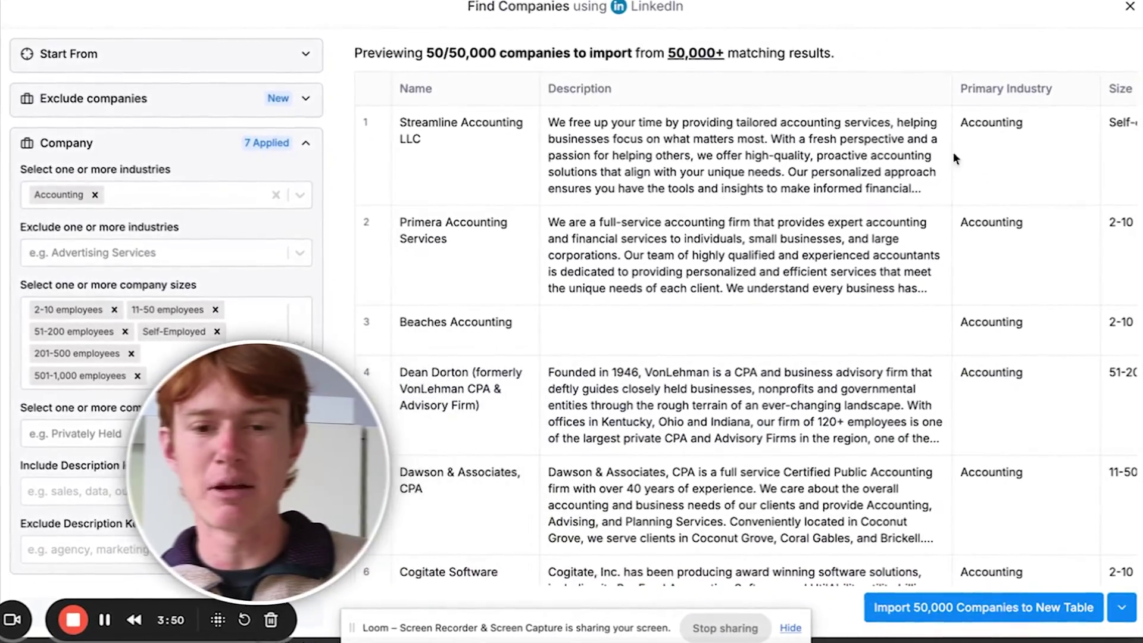
Step: Scroll through the filtered LinkedIn search results for advertising-services companies
scroll(855, 455, "down", 8)
scroll(811, 447, "down", 10)
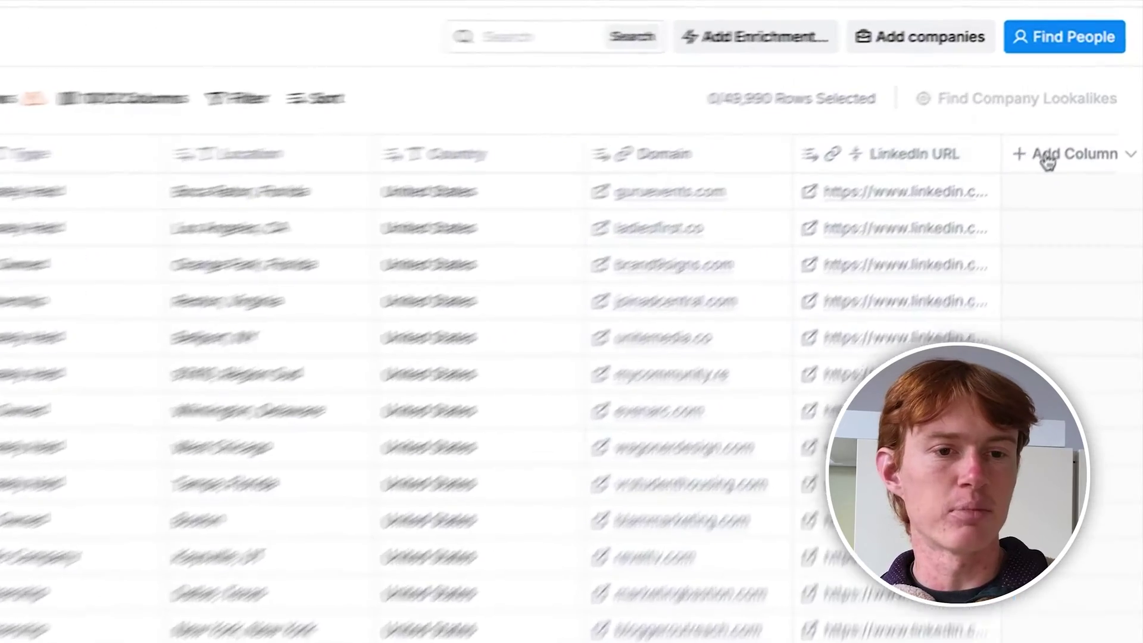
Step: Add an enrichment column and pick Revenue under Company Data
left_click(1066, 123)
left_click(1024, 235)
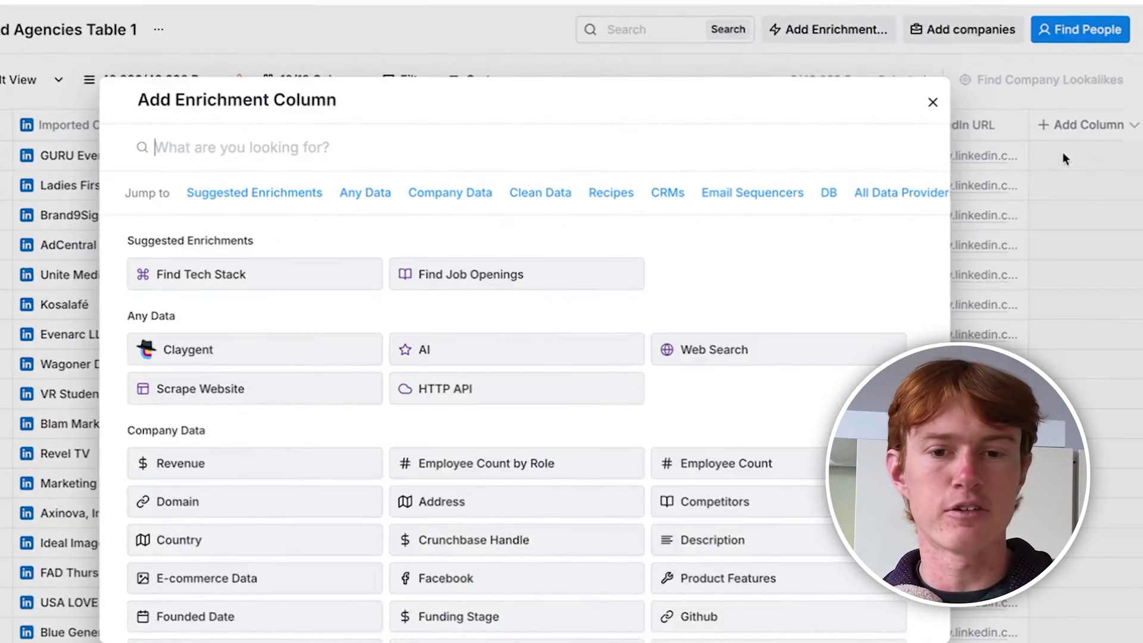
scroll(466, 405, "down", 5)
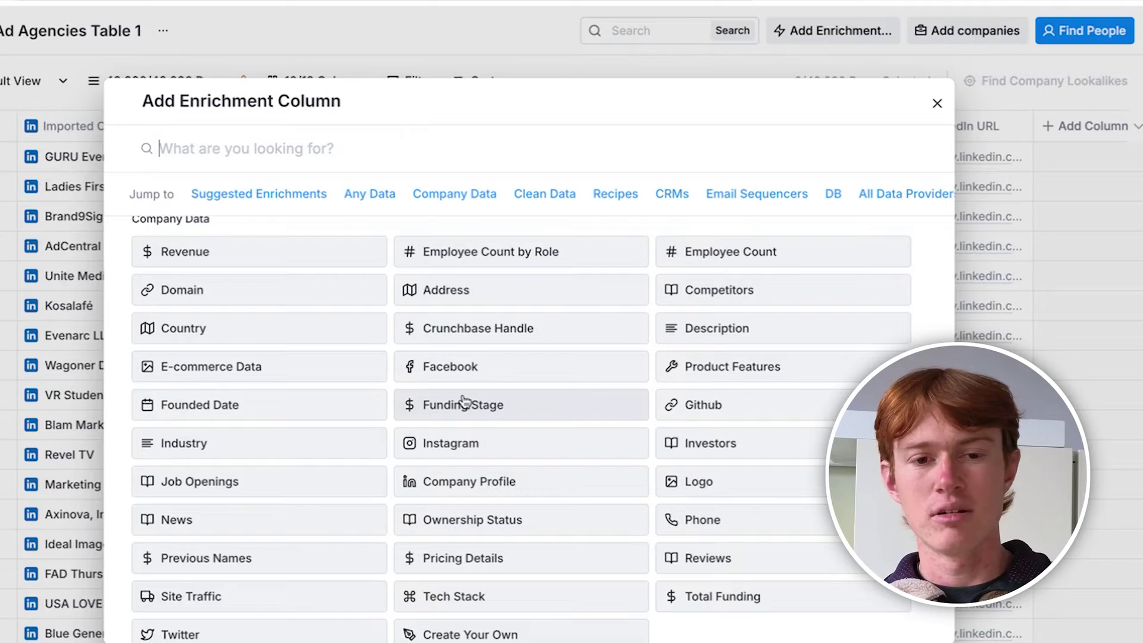
scroll(465, 401, "down", 1)
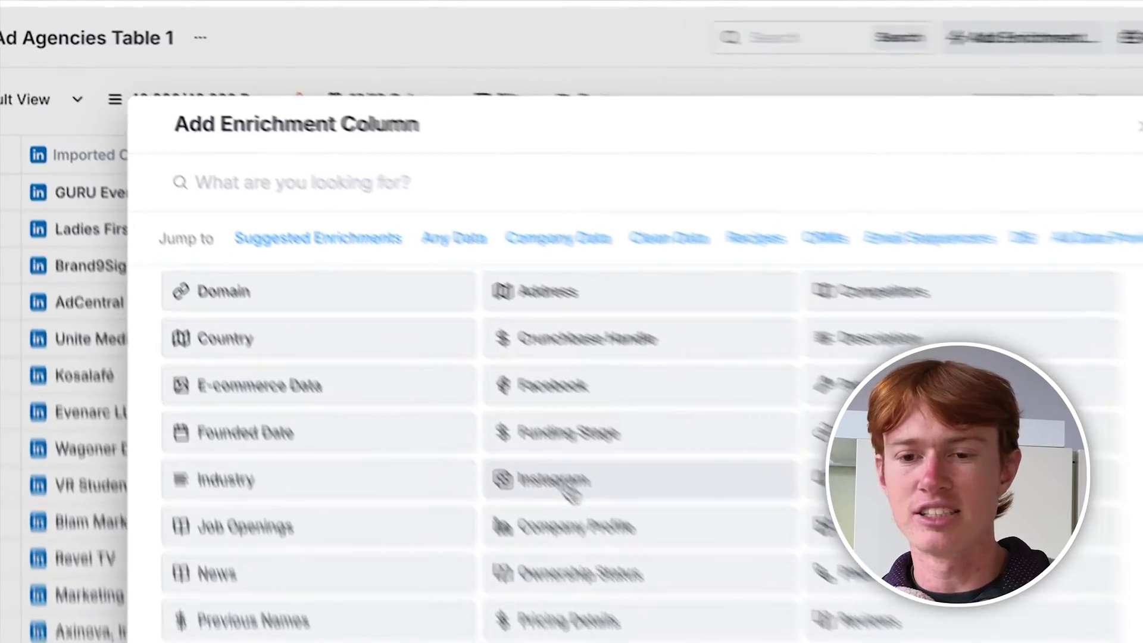
scroll(453, 390, "up", 1)
left_click(250, 233)
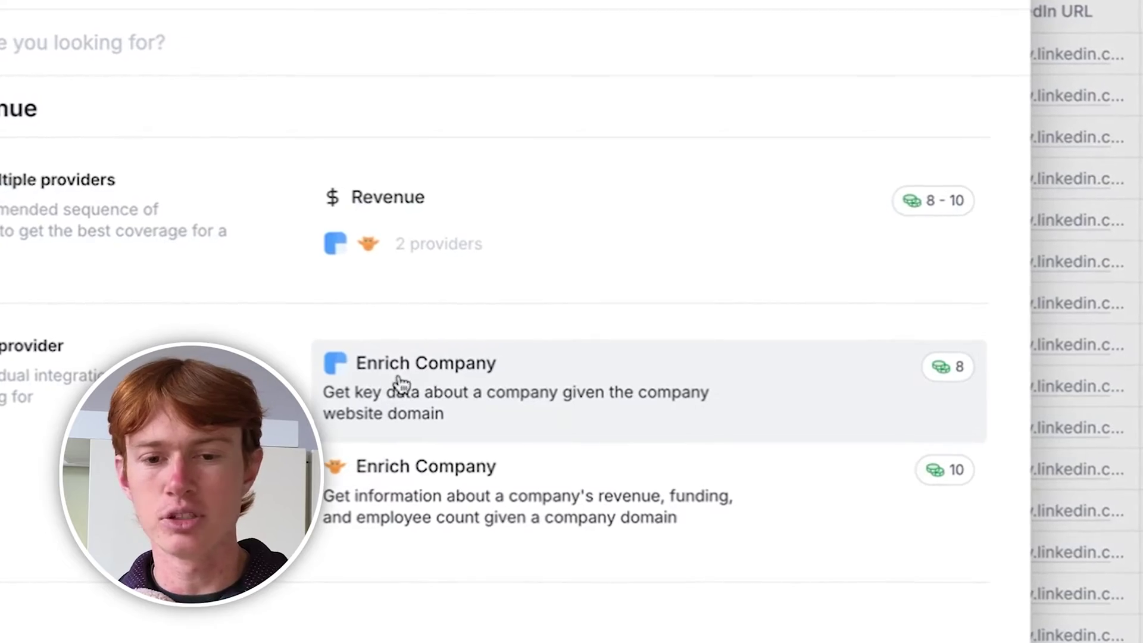
Step: Choose Clearbit's Enrich Company and review its Domain and LinkedIn URL inputs
left_click(400, 384)
scroll(874, 291, "down", 2)
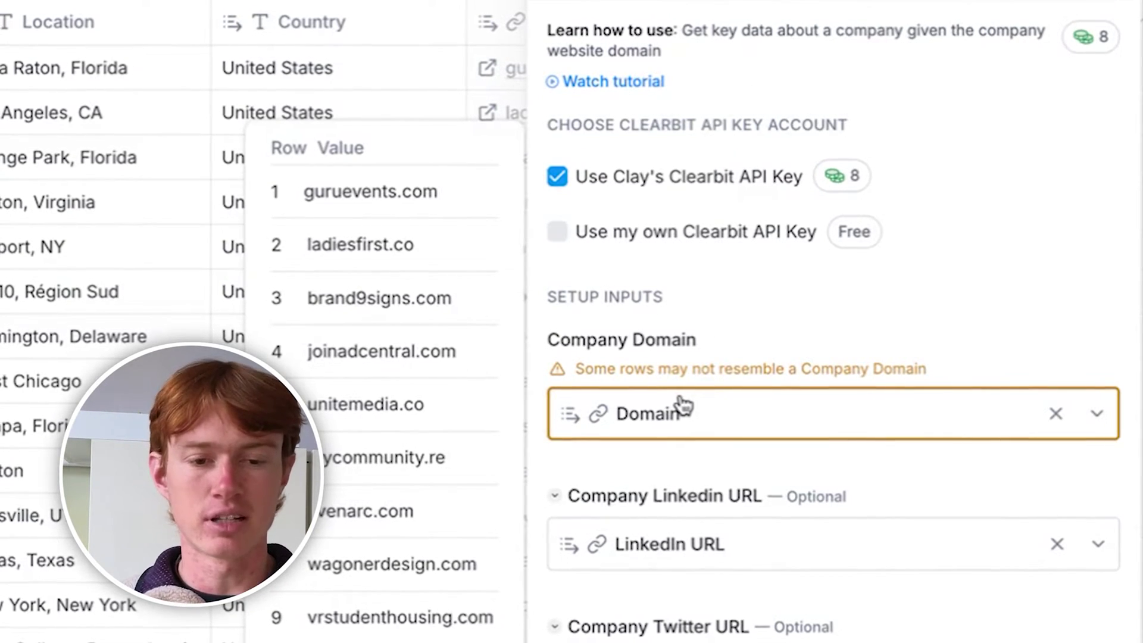
scroll(976, 584, "down", 5)
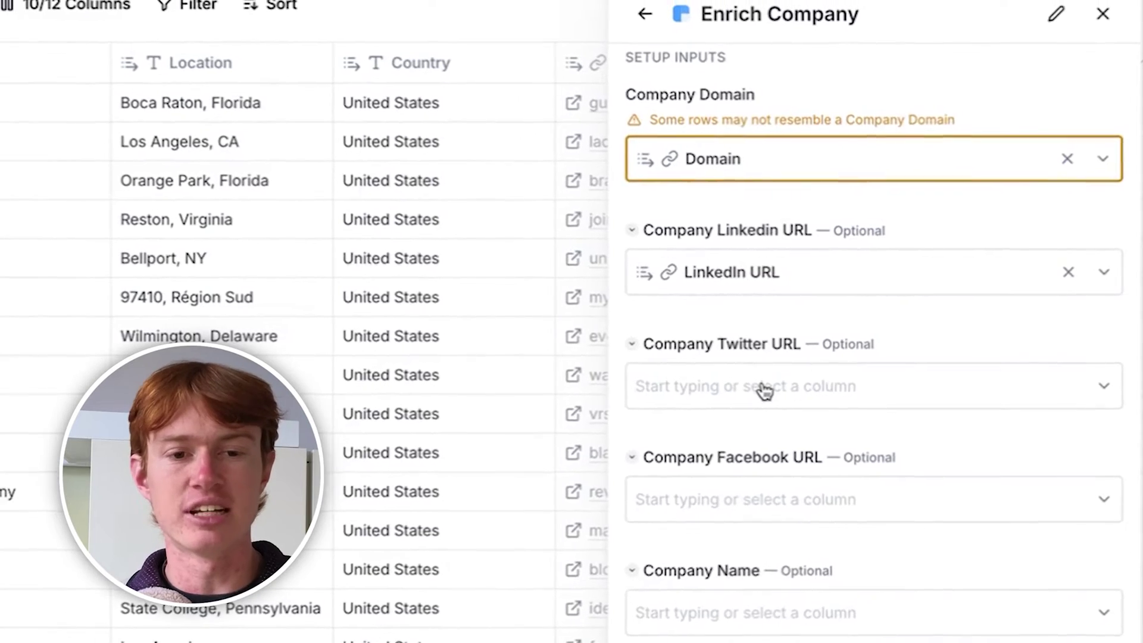
mouse_move(749, 279)
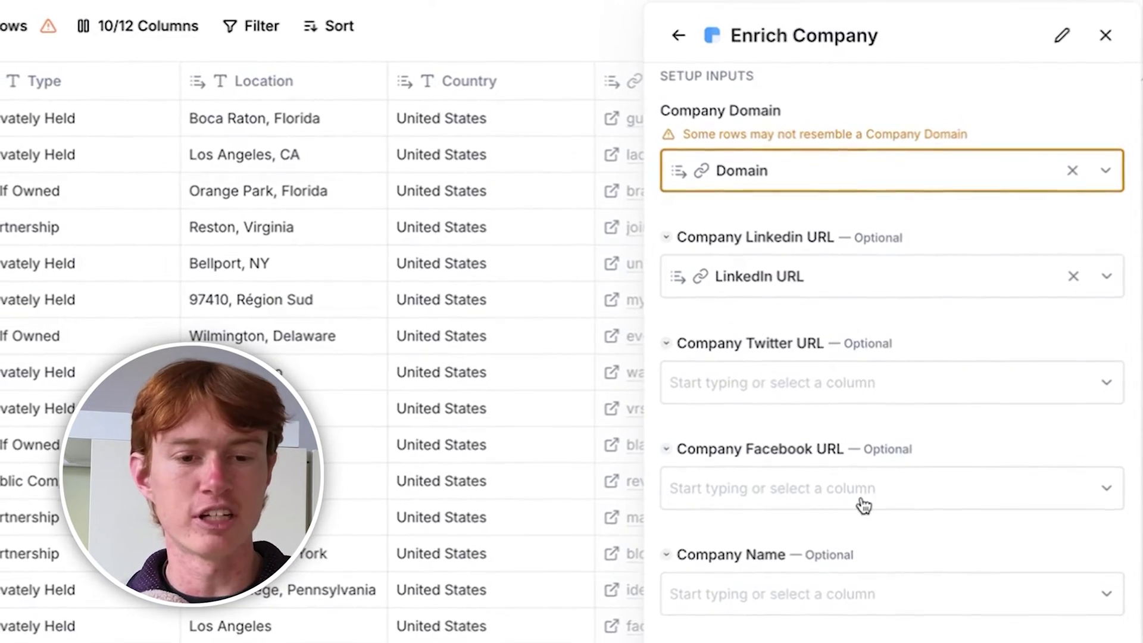
scroll(865, 505, "down", 1)
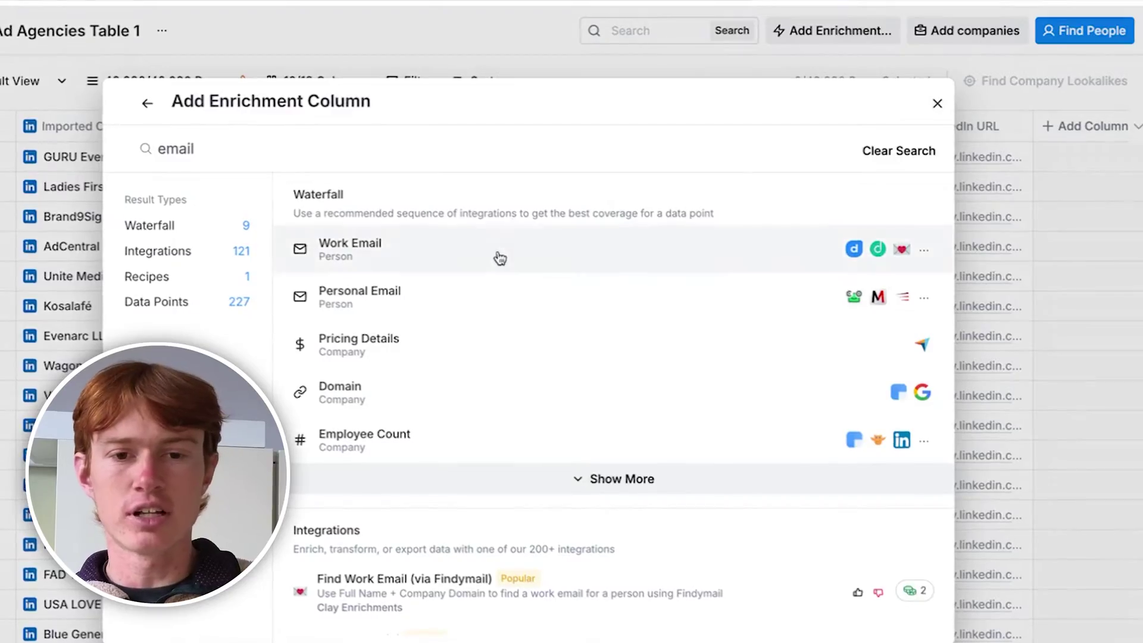
Step: Open the Work Email enrichment and scroll through its provider waterfall
left_click(495, 255)
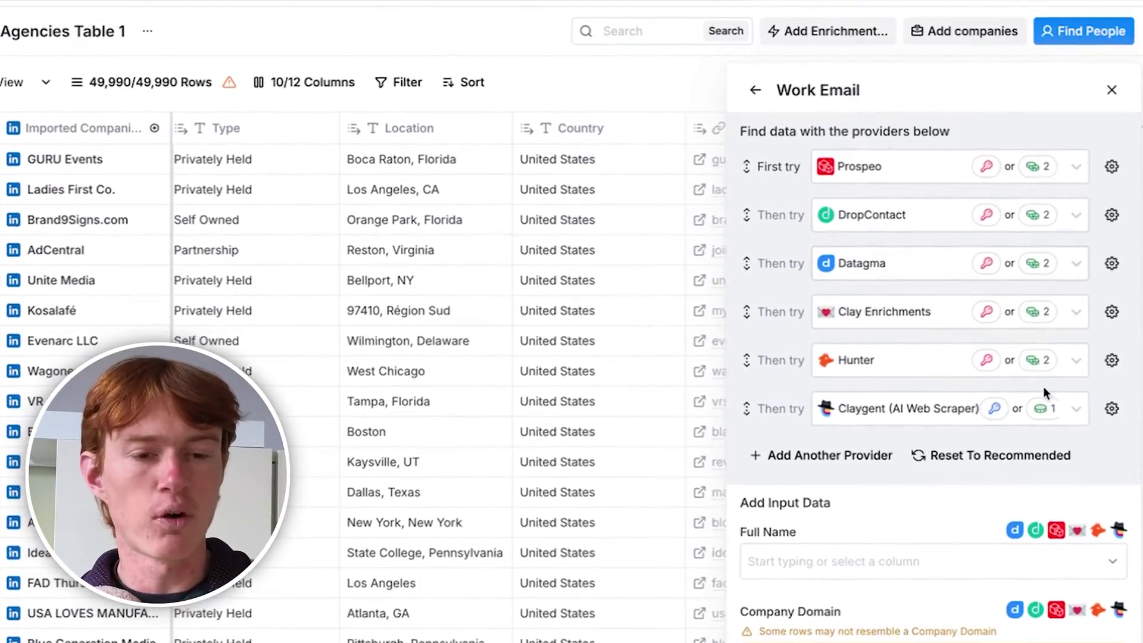
scroll(946, 281, "up", 2)
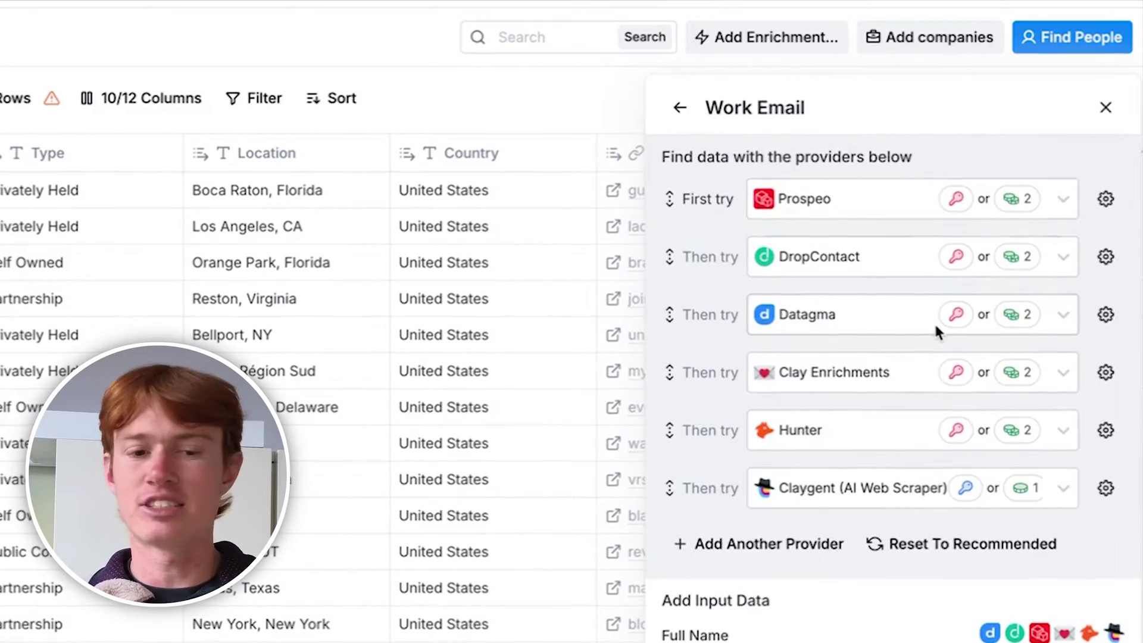
scroll(932, 324, "down", 6)
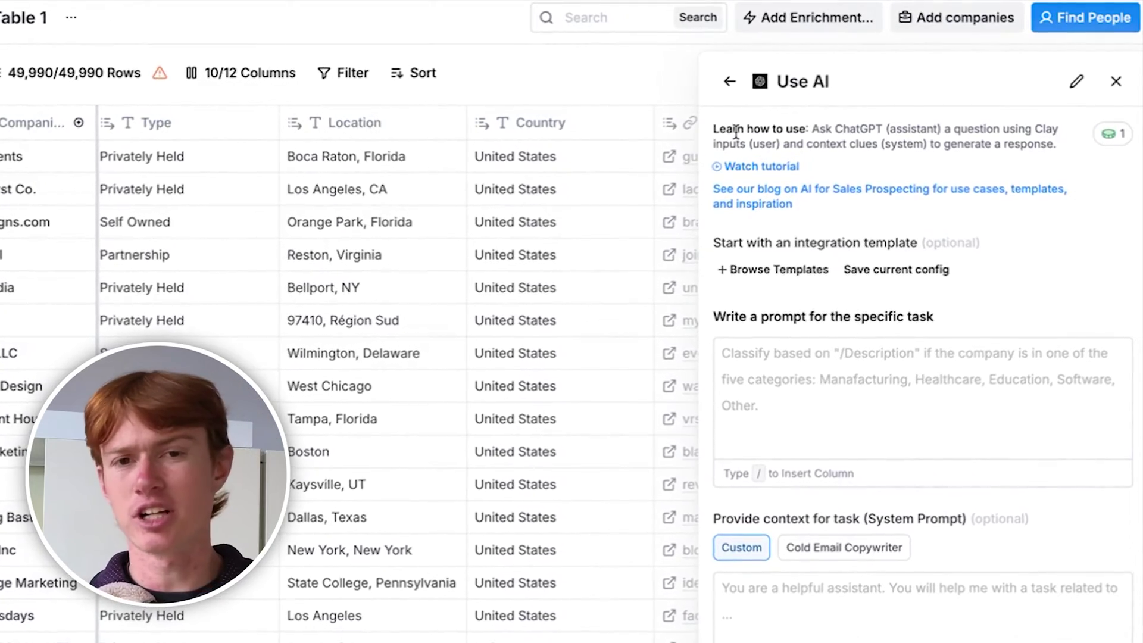
Step: Load the Classify as B2B or B2C template with Description as its input column
left_click(789, 277)
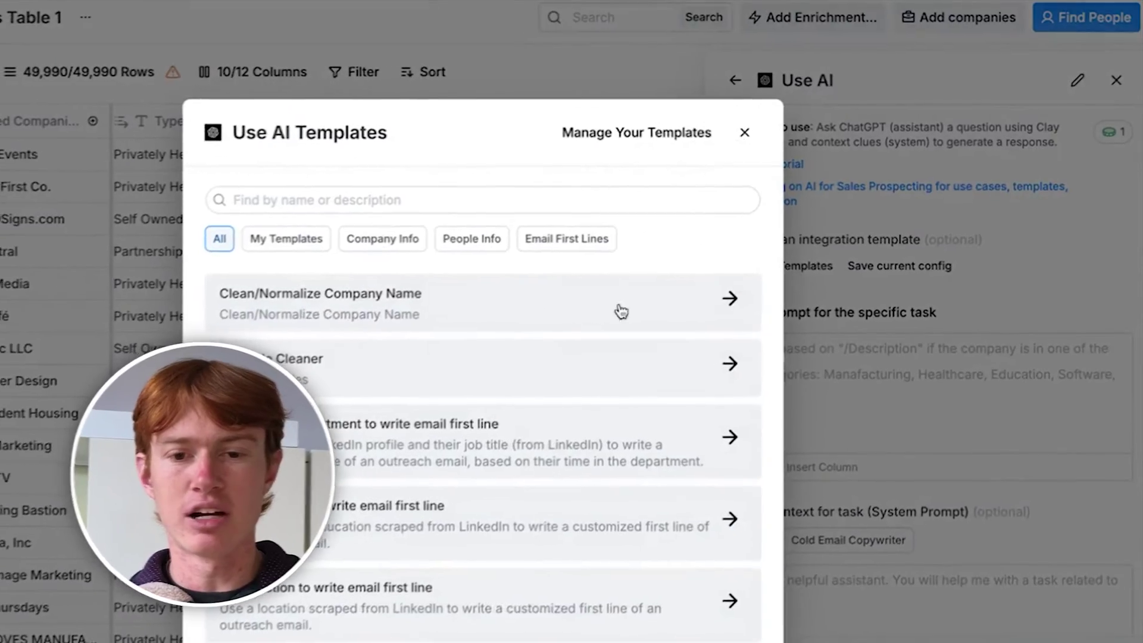
scroll(548, 316, "down", 10)
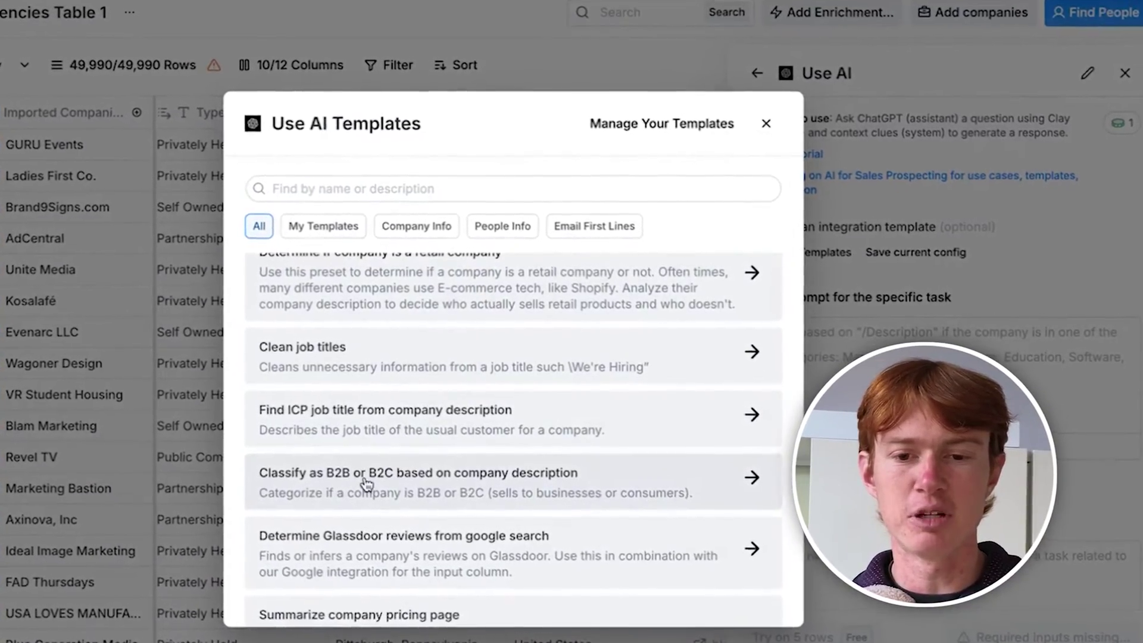
left_click(372, 483)
left_click(411, 269)
left_click(426, 357)
left_click(243, 637)
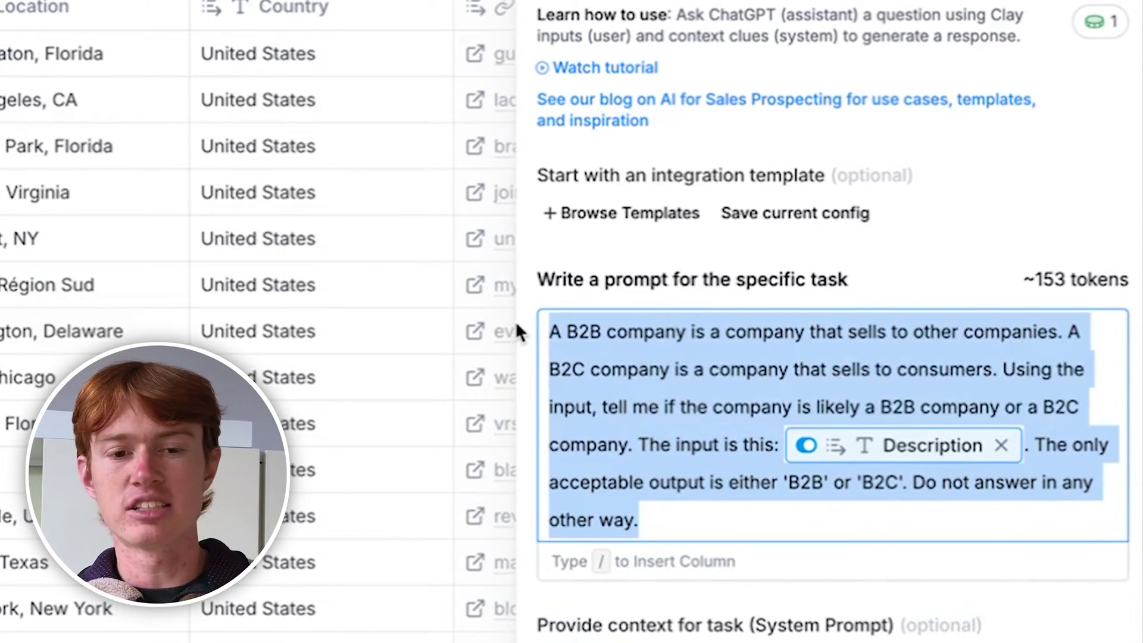
Step: Rewrite the prompt to ask for a funny joke using /Description, then save and run
type("Tell me a funny joke about Name base")
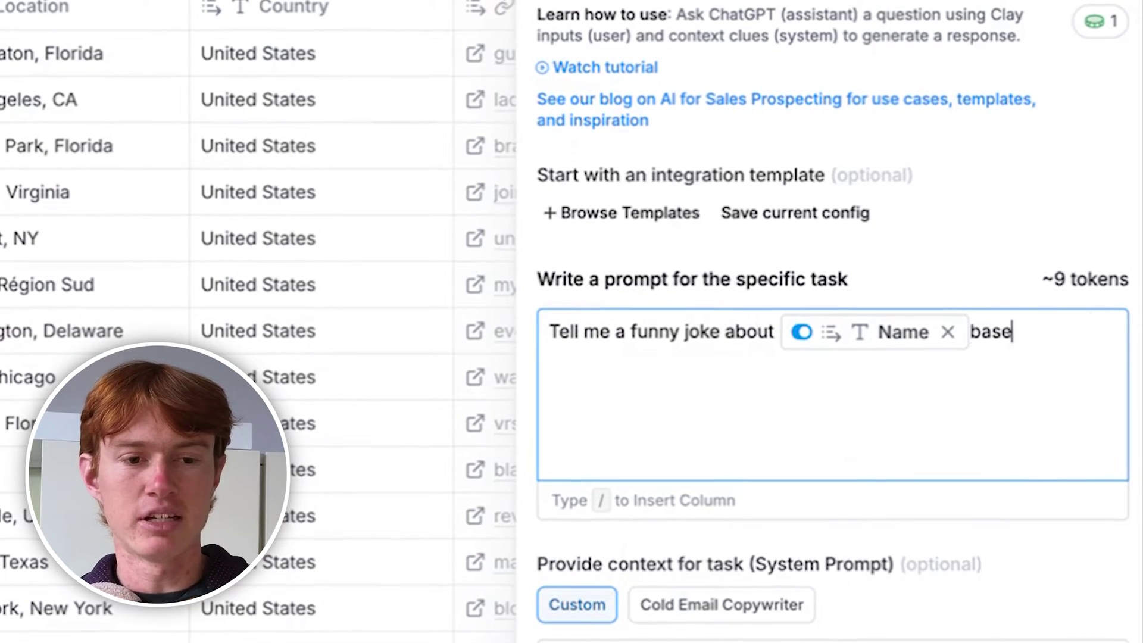
type("r description. Here is their descr")
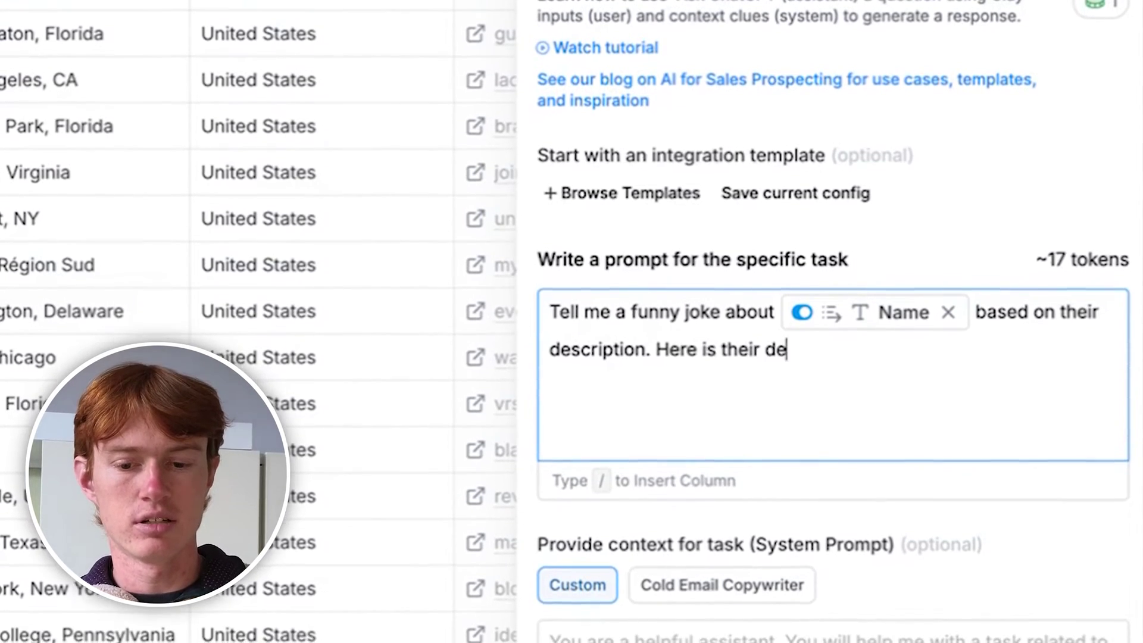
type("iption:")
key("Return")
type("/")
left_click(768, 515)
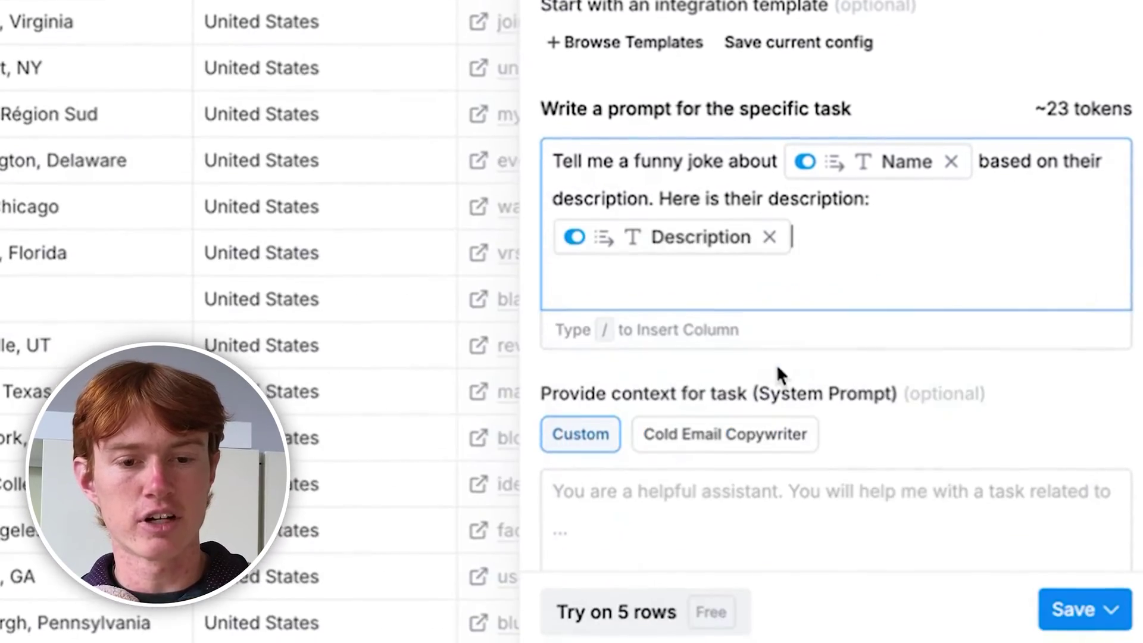
left_click(1085, 586)
left_click(903, 423)
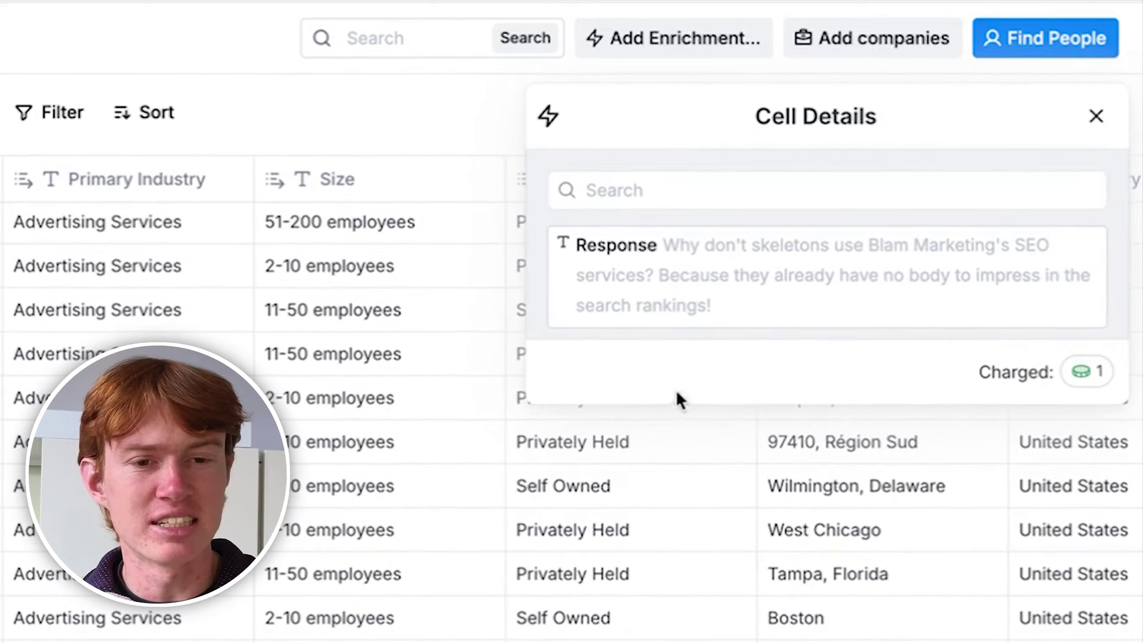
Step: Close the joke response details and review the Joke Creation columns
mouse_move(782, 242)
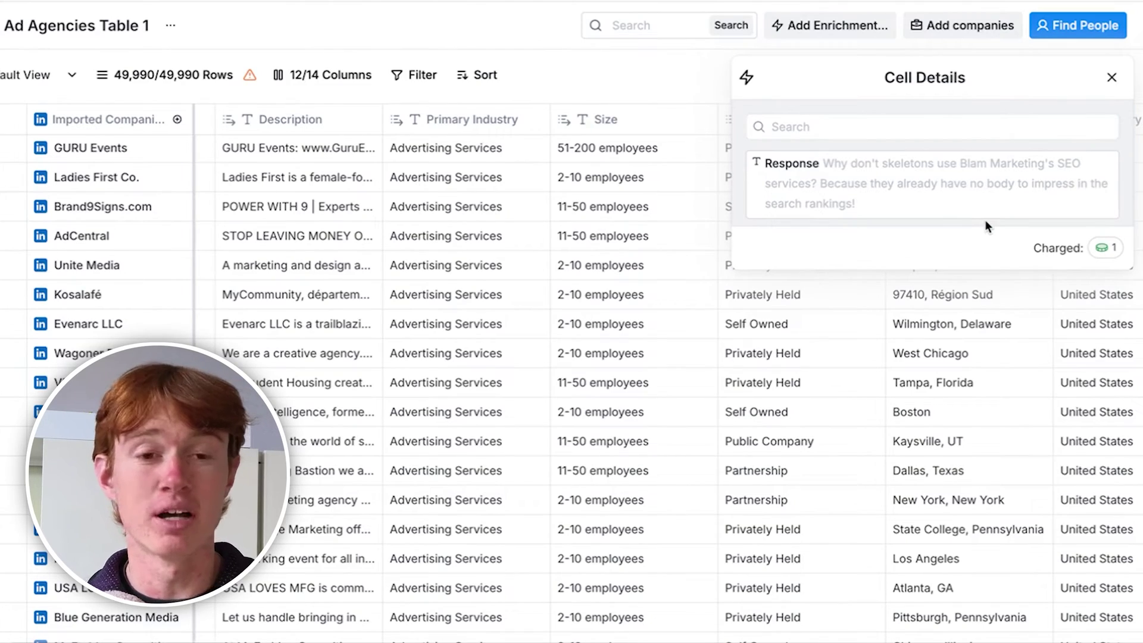
left_click(1113, 81)
scroll(1013, 207, "right", 10)
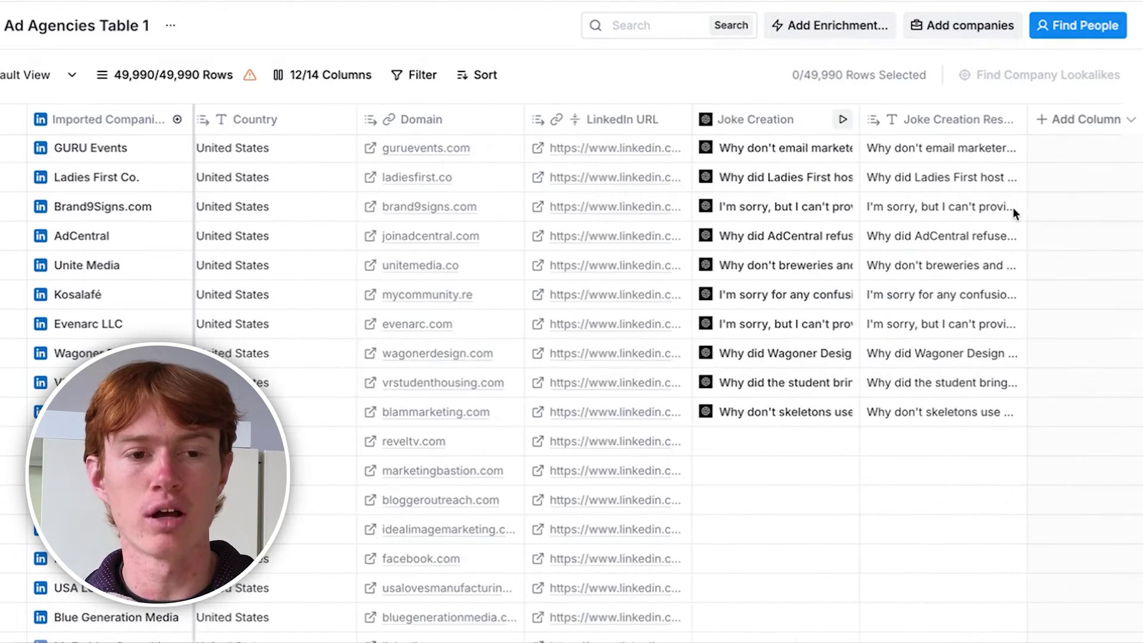
scroll(1013, 207, "left", 6)
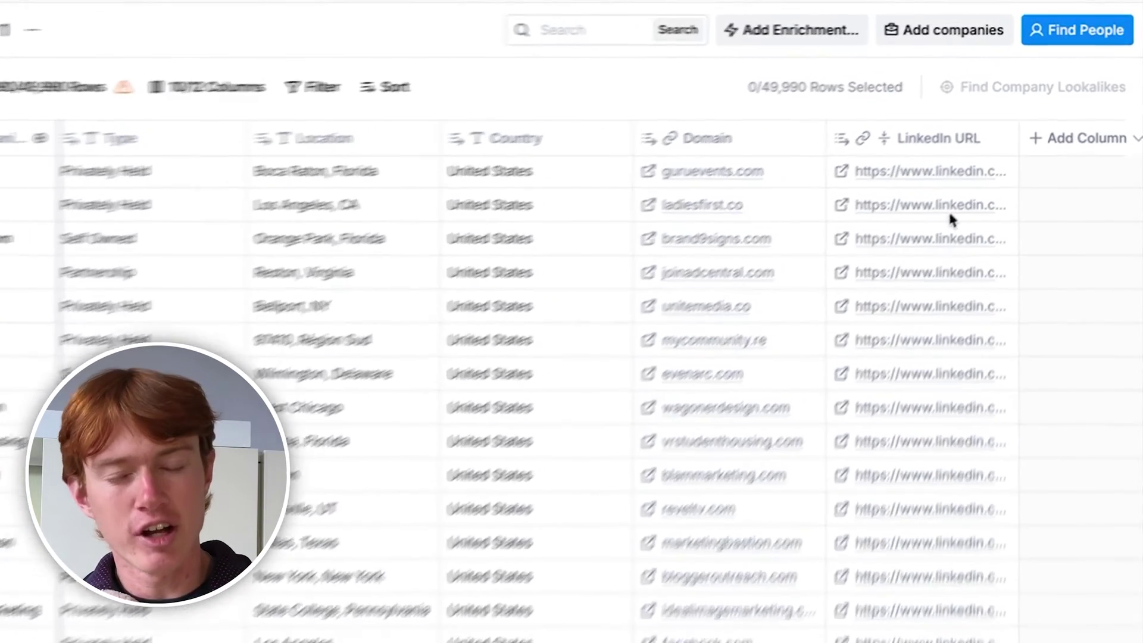
Step: Add an enrichment column and search for 'hubspot'
left_click(1017, 189)
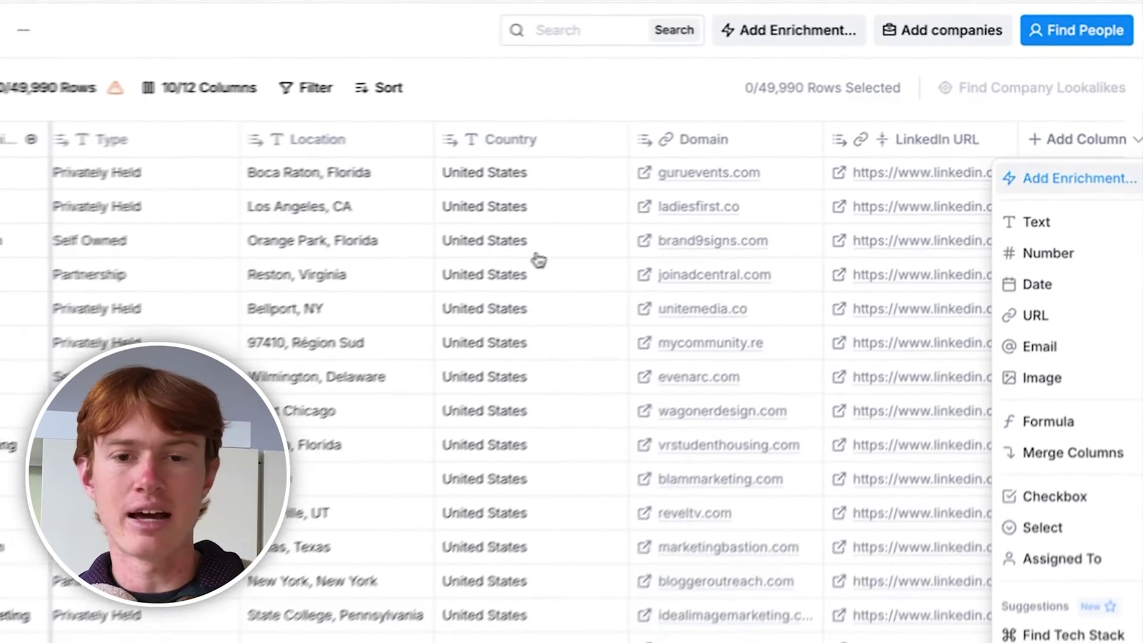
left_click(1066, 229)
type("hubspot")
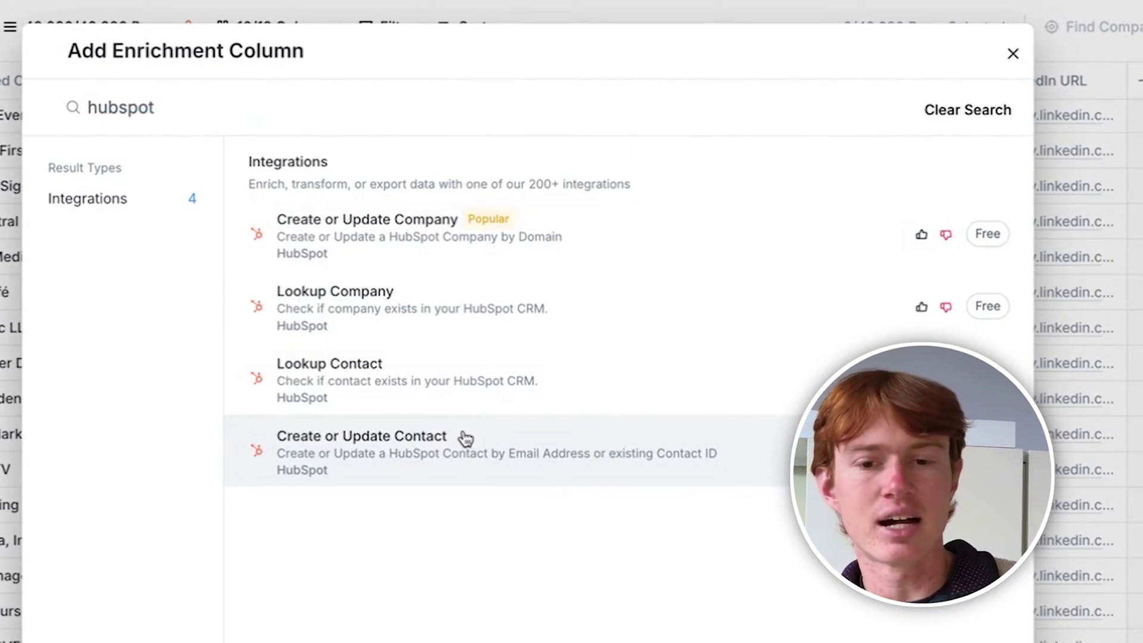
Step: Open HubSpot's Create or Update Contact enrichment setup
left_click(465, 439)
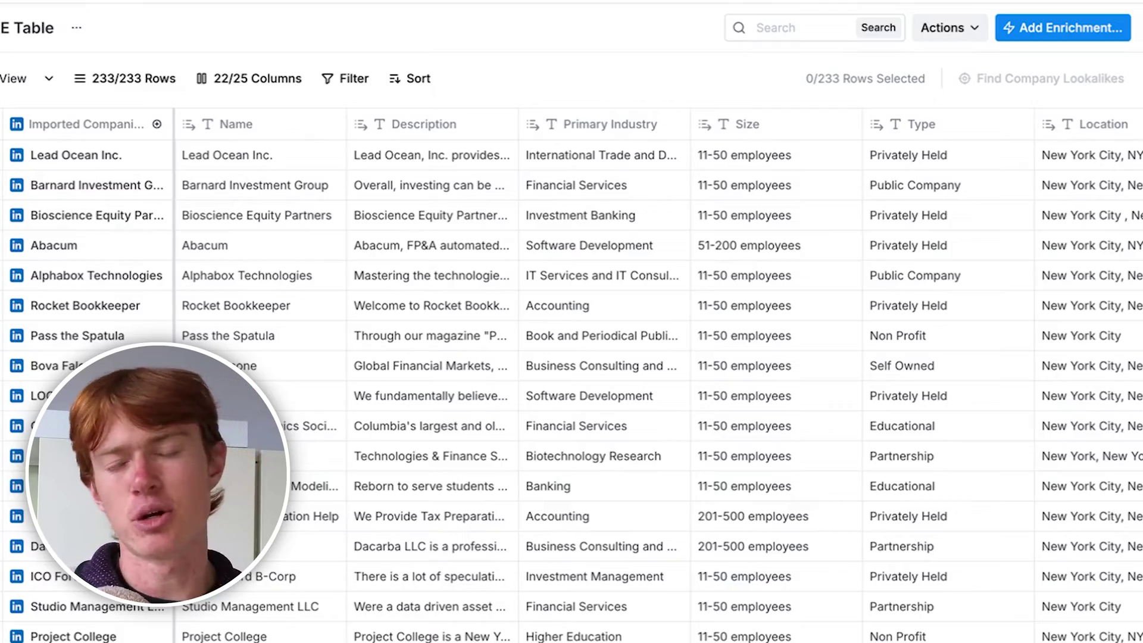
scroll(655, 387, "right", 15)
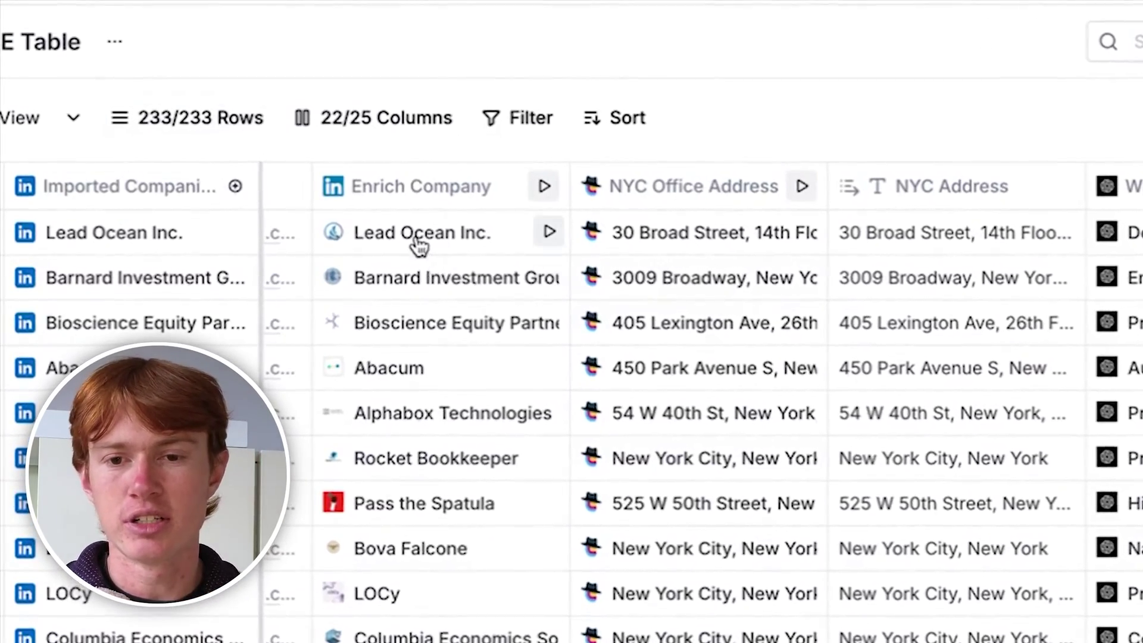
left_click(379, 229)
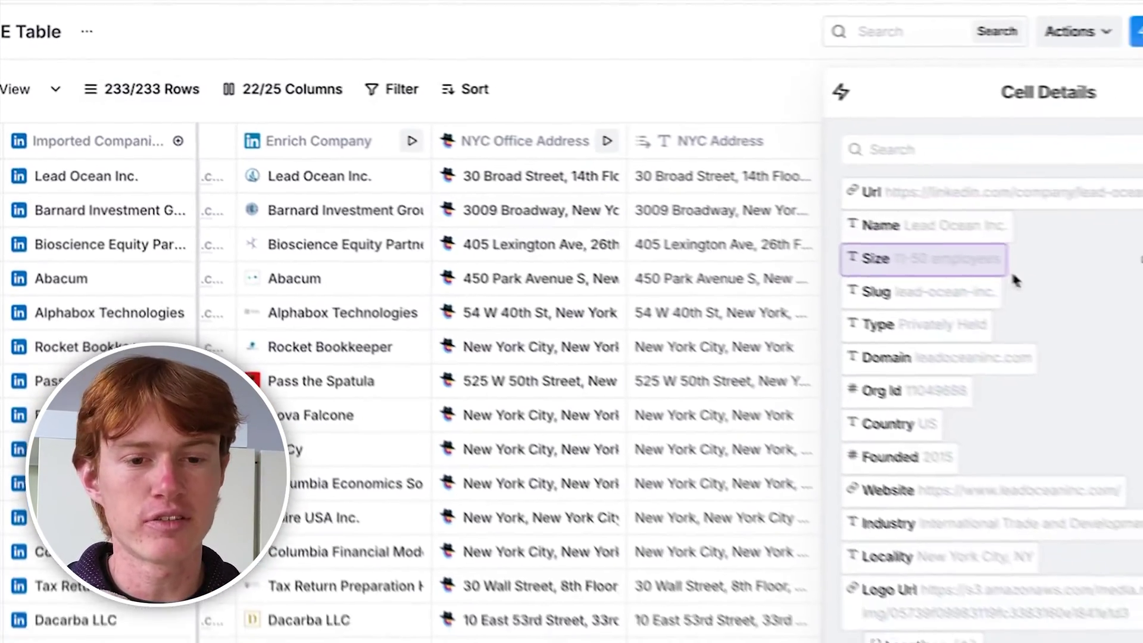
scroll(1016, 280, "down", 10)
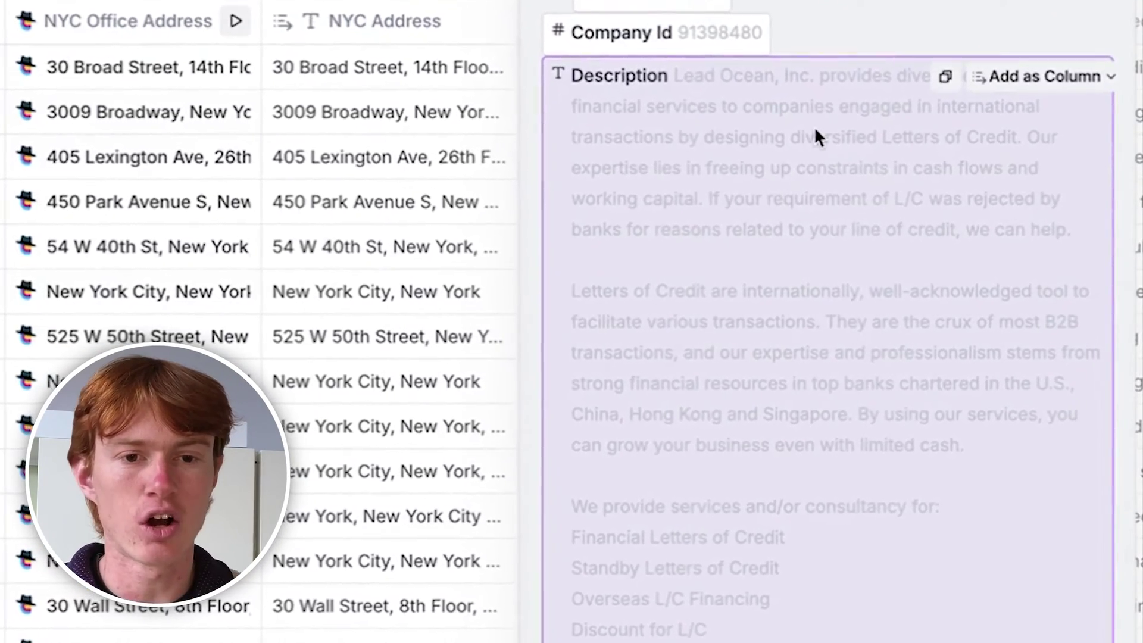
scroll(814, 130, "down", 10)
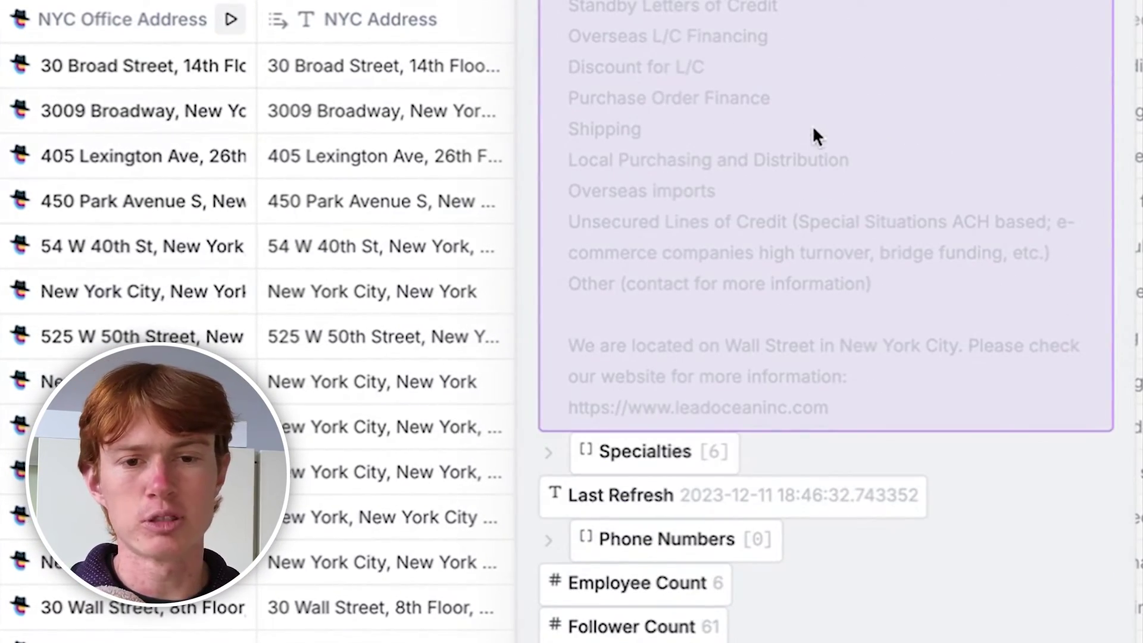
scroll(814, 128, "up", 15)
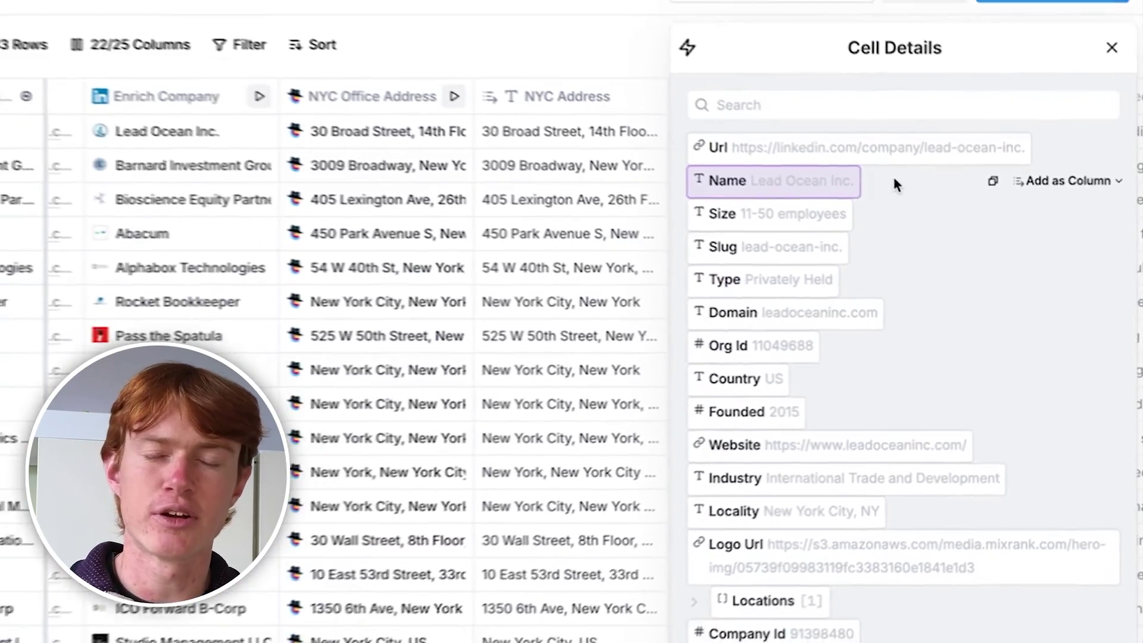
key("Escape")
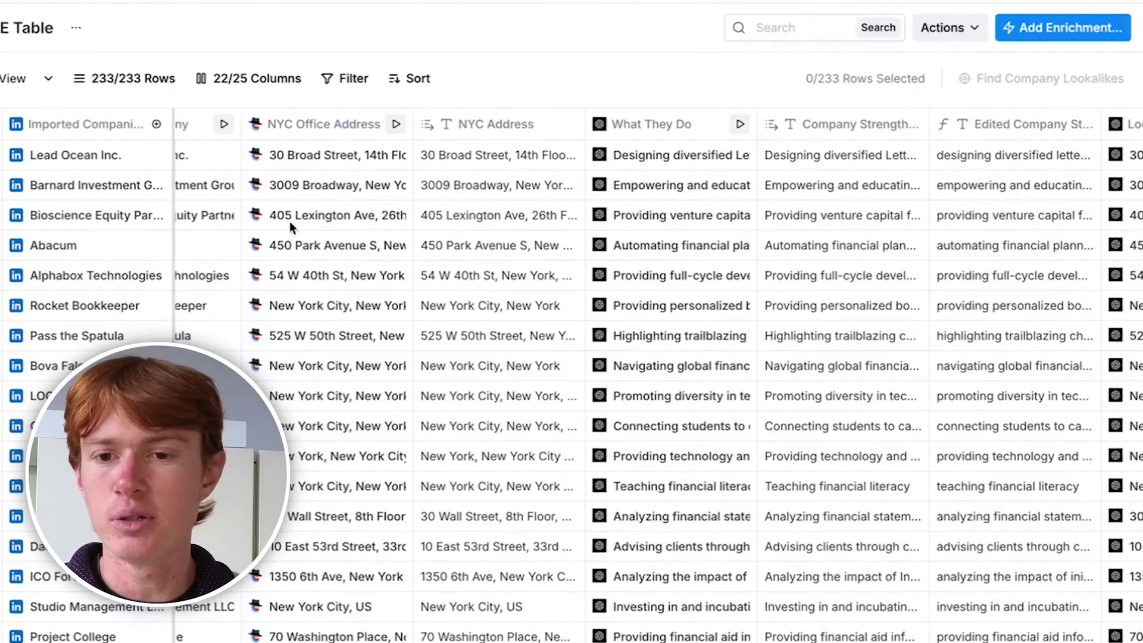
left_click(265, 155)
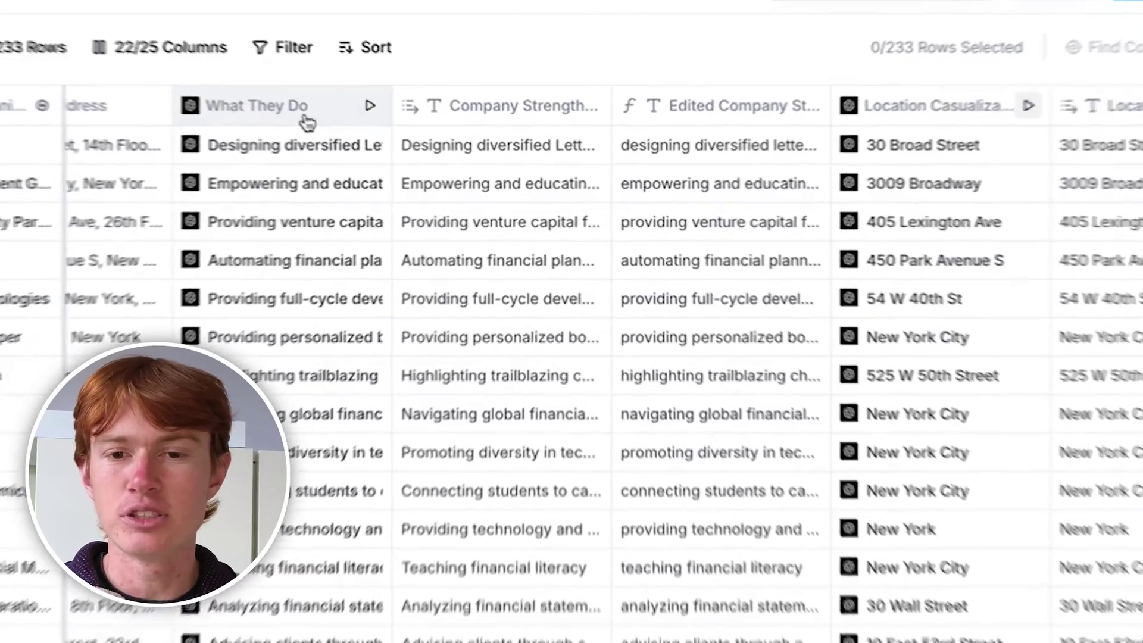
left_click(301, 119)
left_click(607, 191)
scroll(1007, 334, "down", 3)
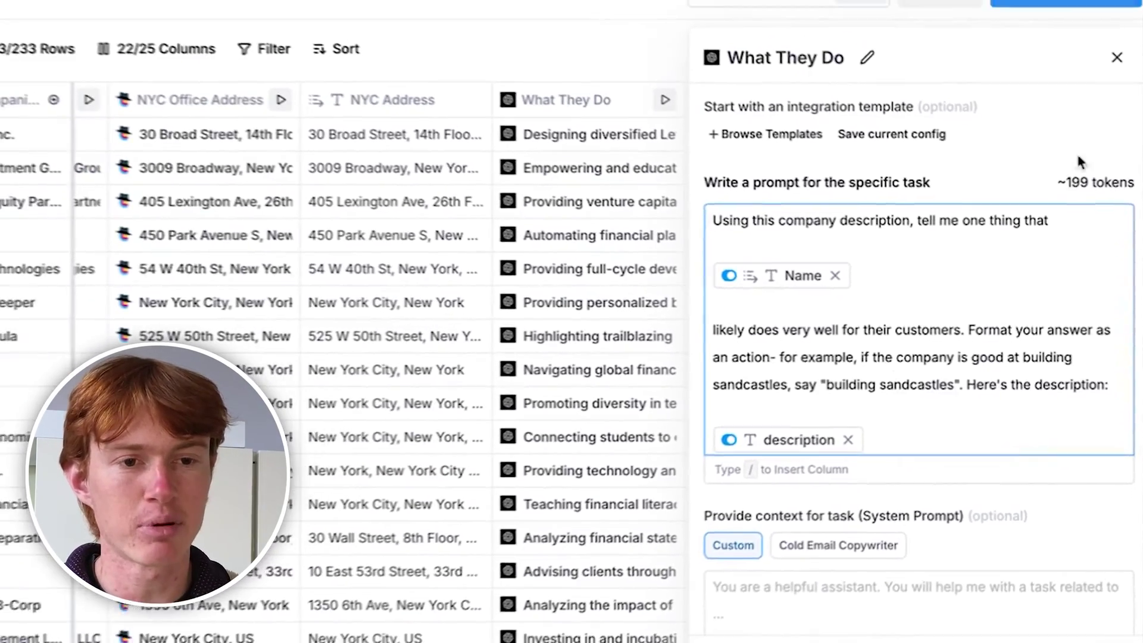
left_click(785, 241)
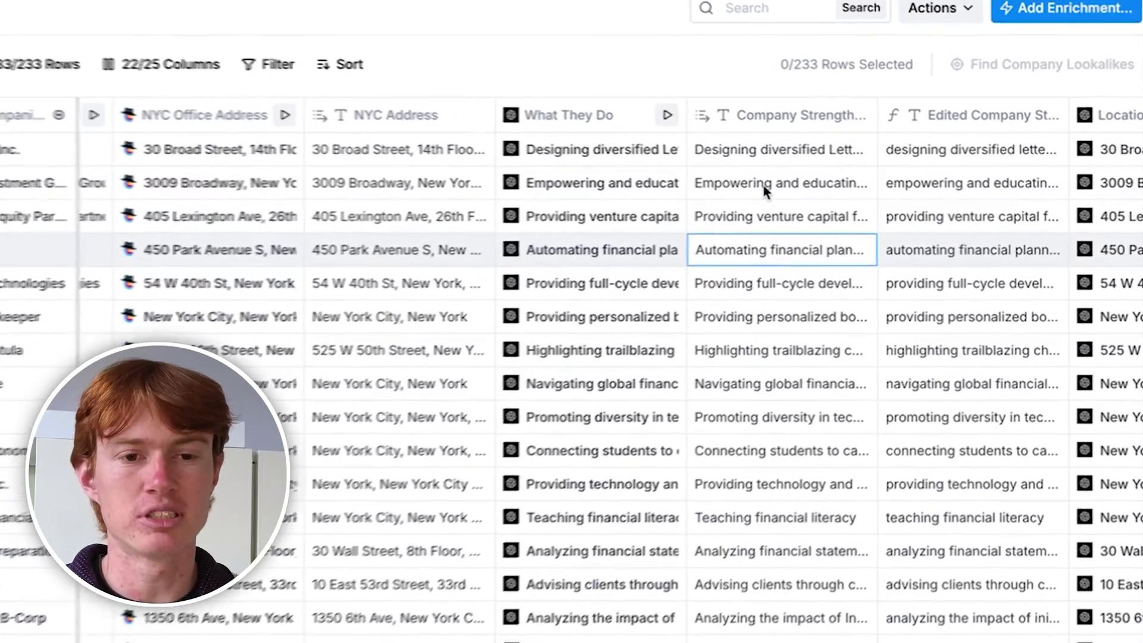
left_click(797, 185)
left_click(649, 143)
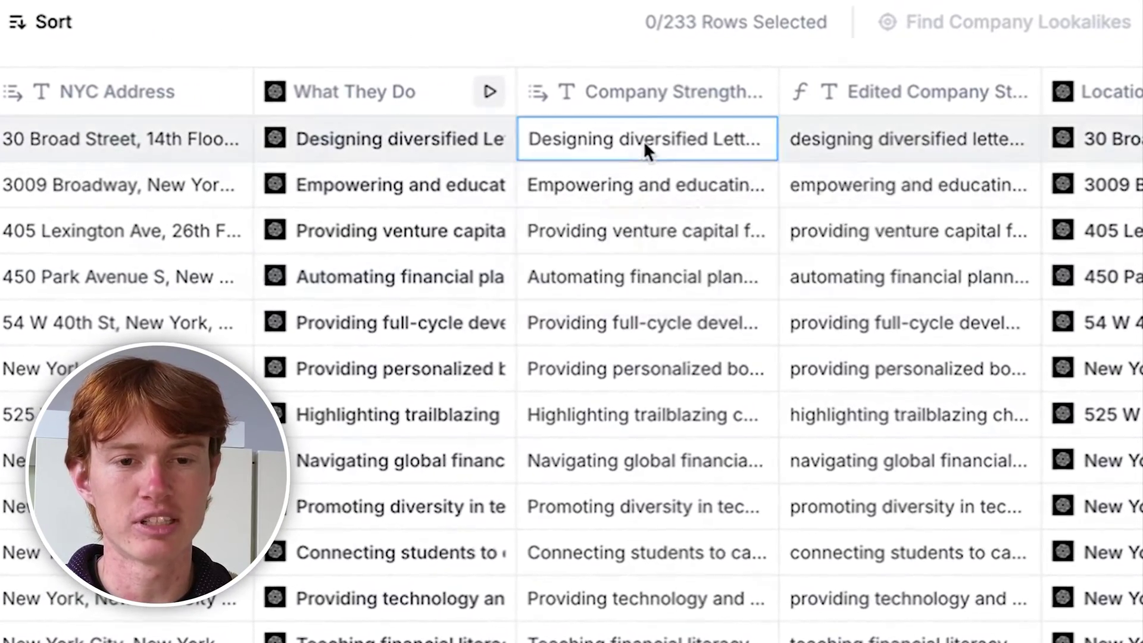
left_click(647, 143)
left_click(692, 319)
double_click(666, 233)
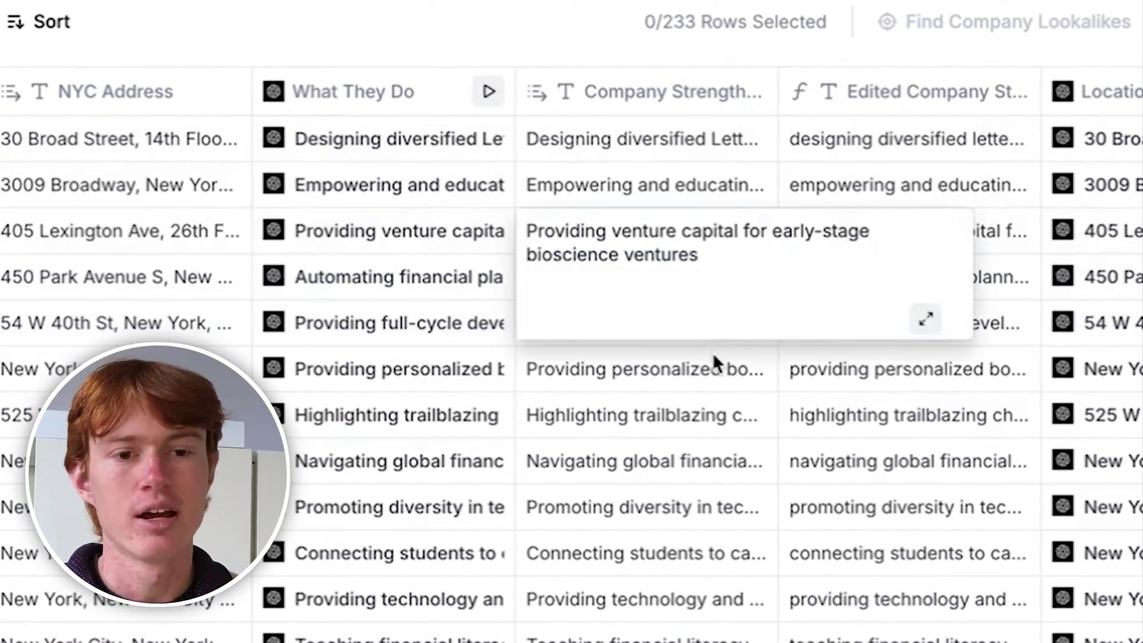
left_click(713, 358)
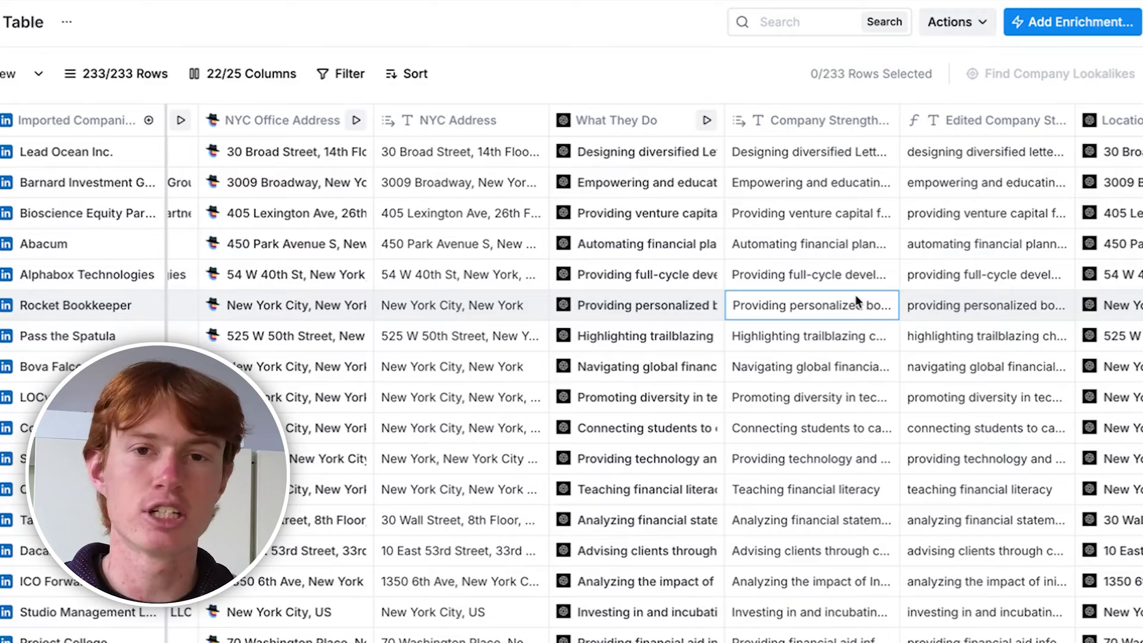
scroll(856, 294, "down", 10)
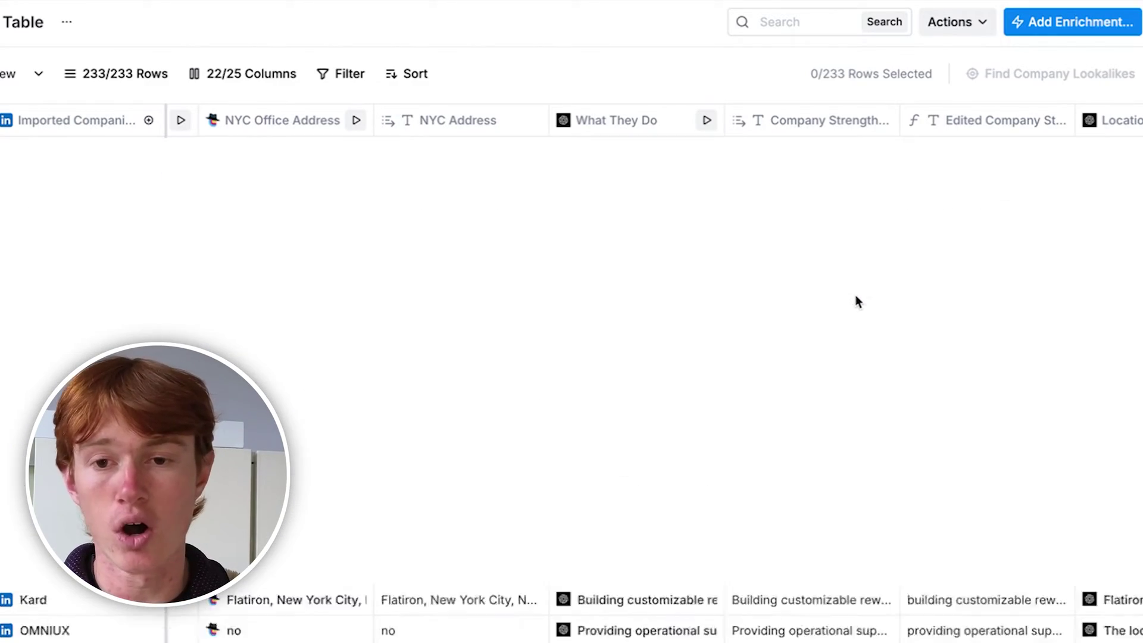
scroll(856, 294, "up", 10)
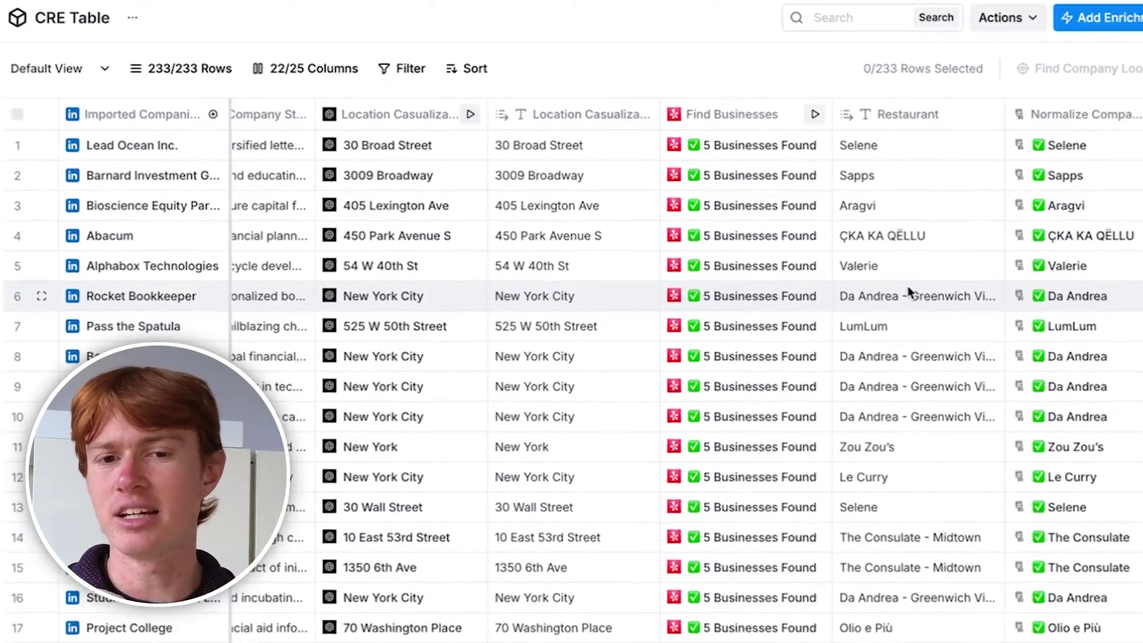
scroll(947, 310, "left", 10)
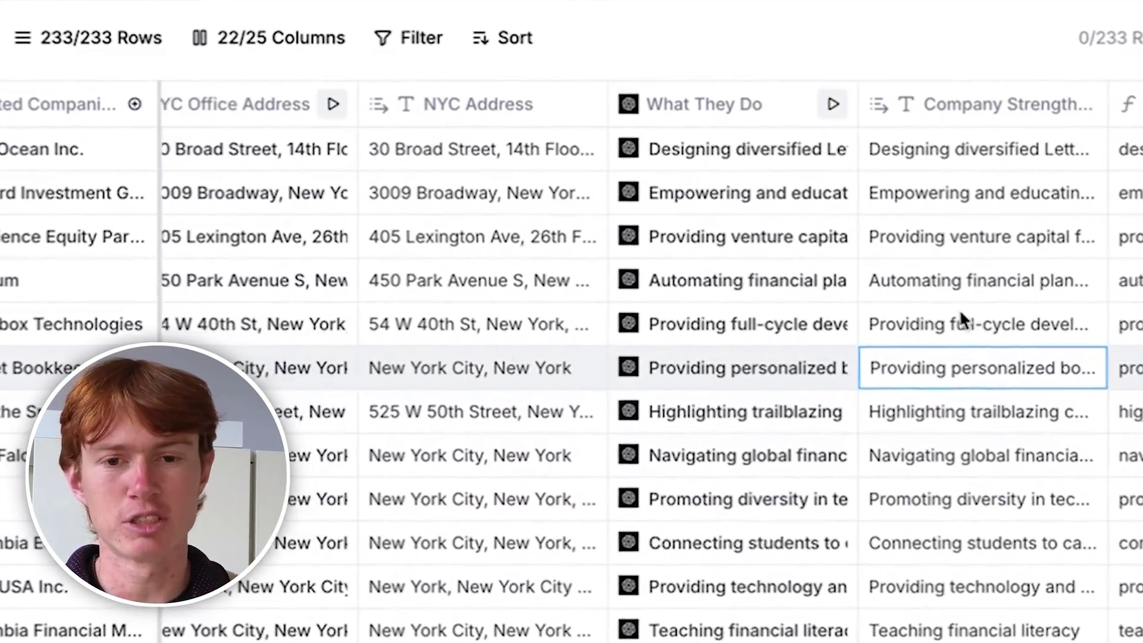
left_click(499, 156)
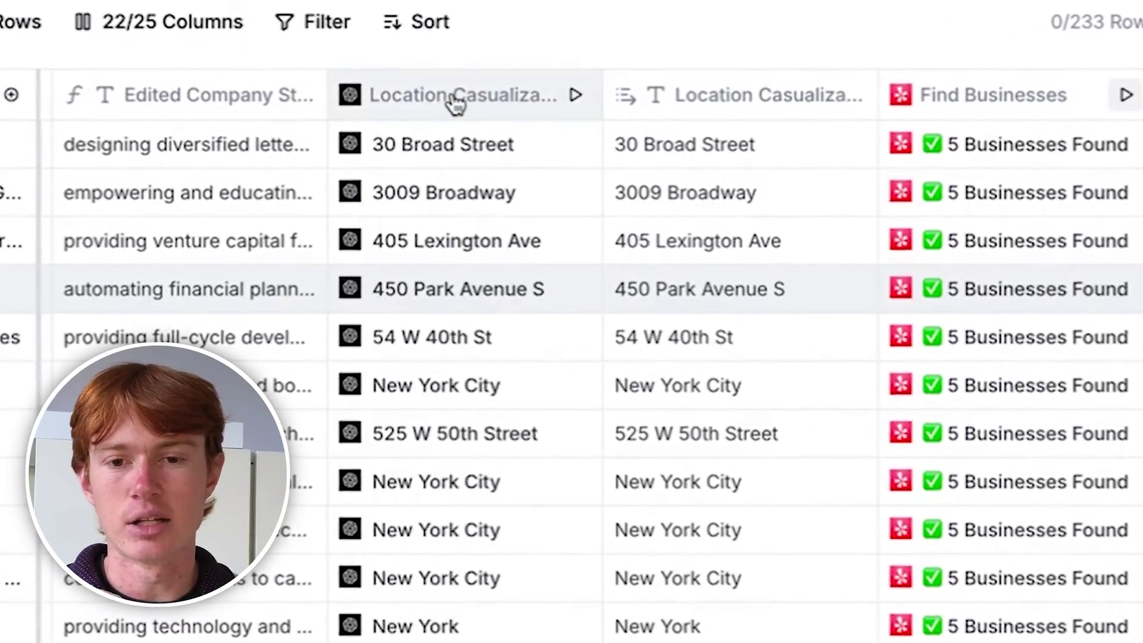
left_click(455, 102)
left_click(659, 196)
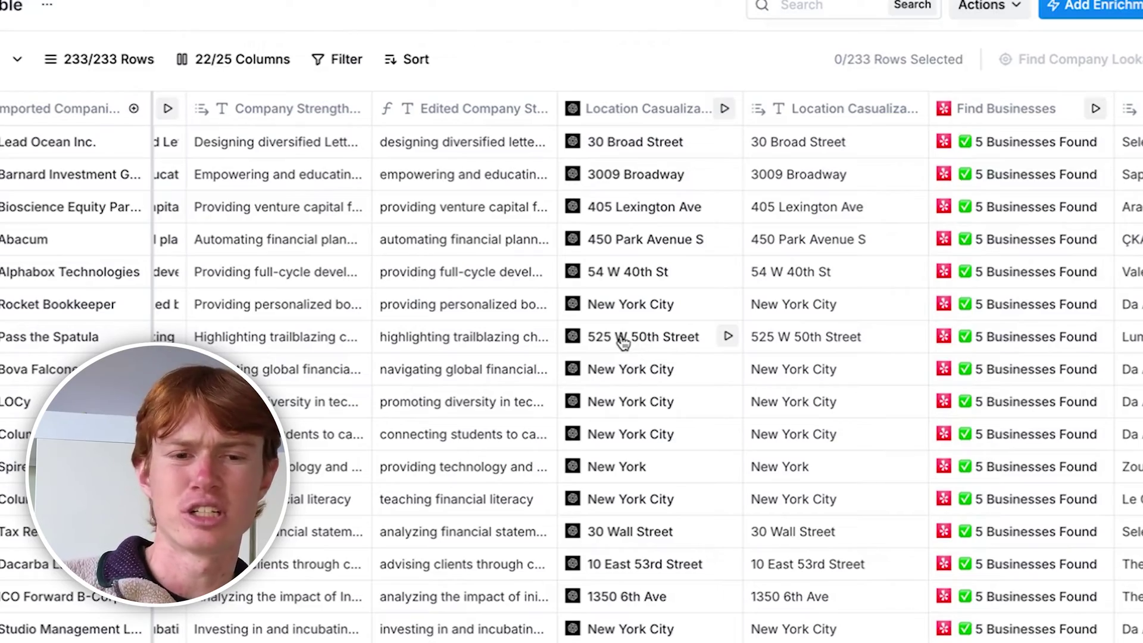
scroll(623, 343, "right", 8)
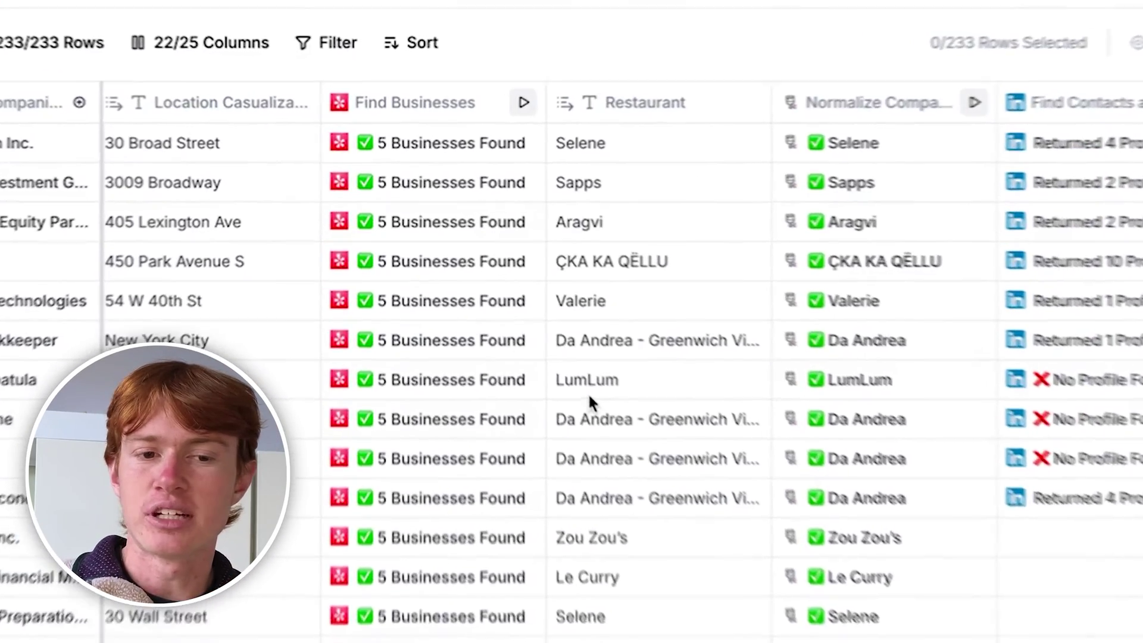
Step: Review the Find Businesses settings and the Aragvi, ÇKA KA QËLLU and Valerie restaurant entries
left_click(419, 97)
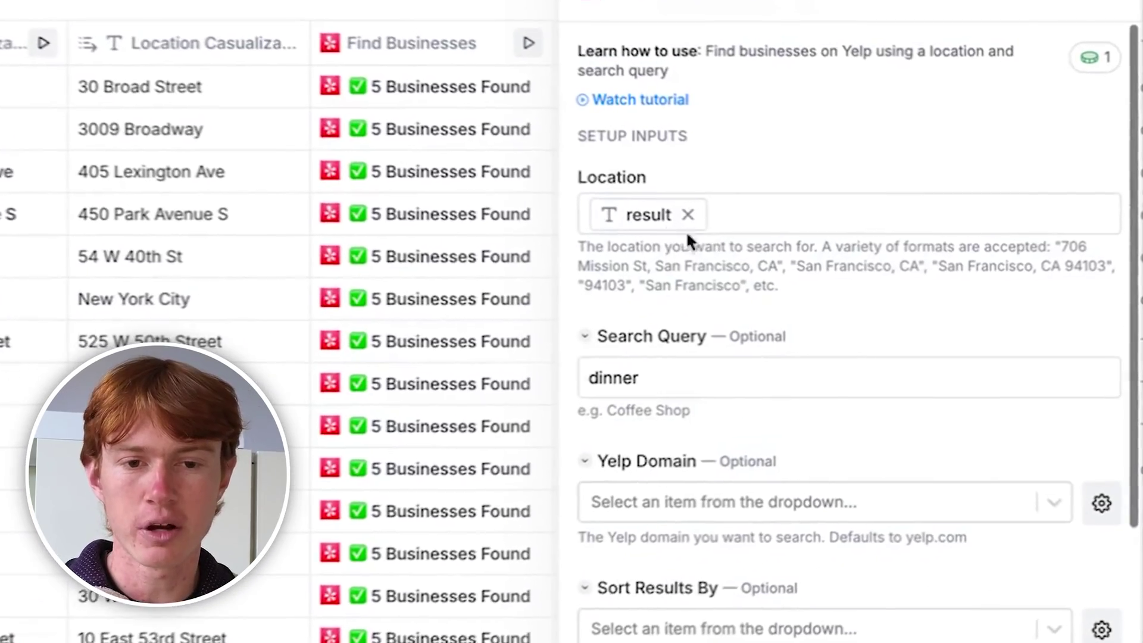
mouse_move(648, 219)
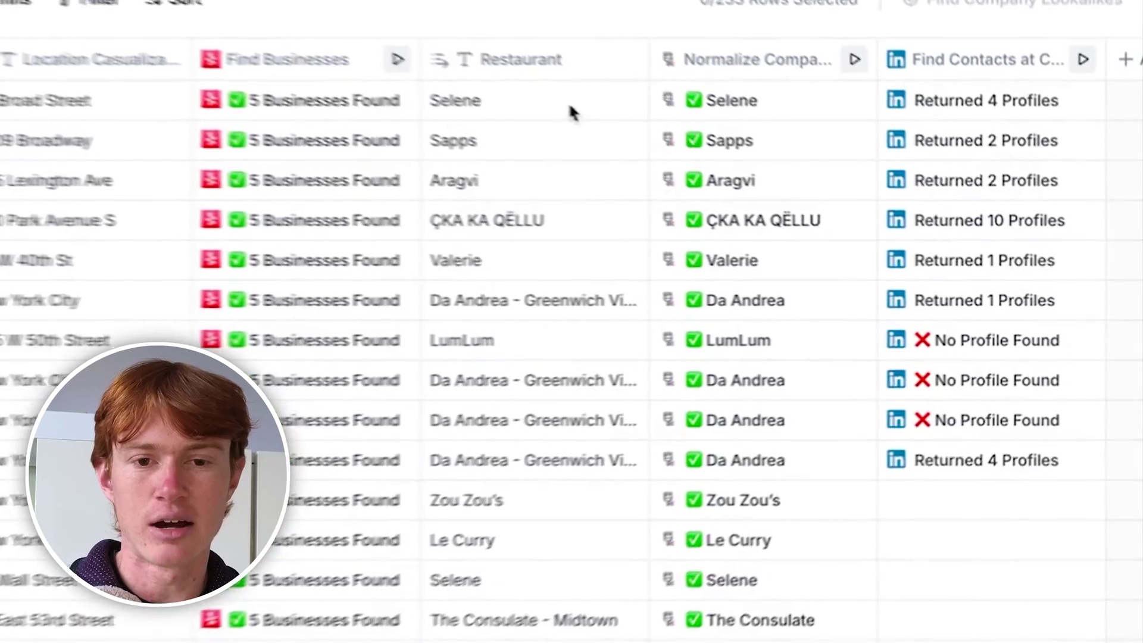
left_click(539, 140)
left_click(533, 181)
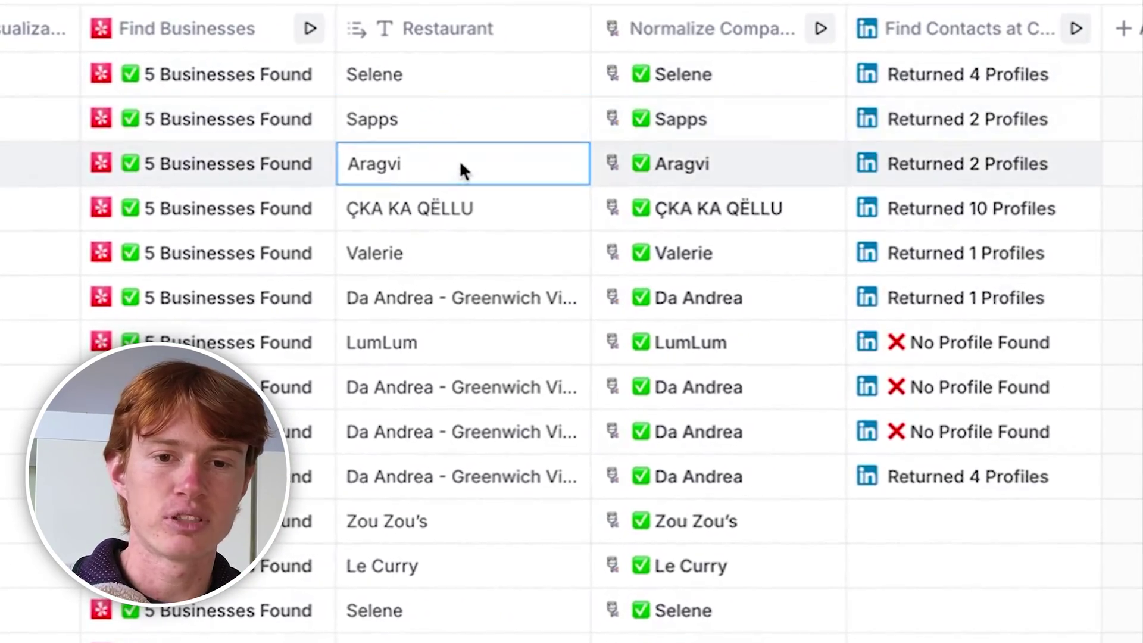
left_click(547, 220)
left_click(554, 260)
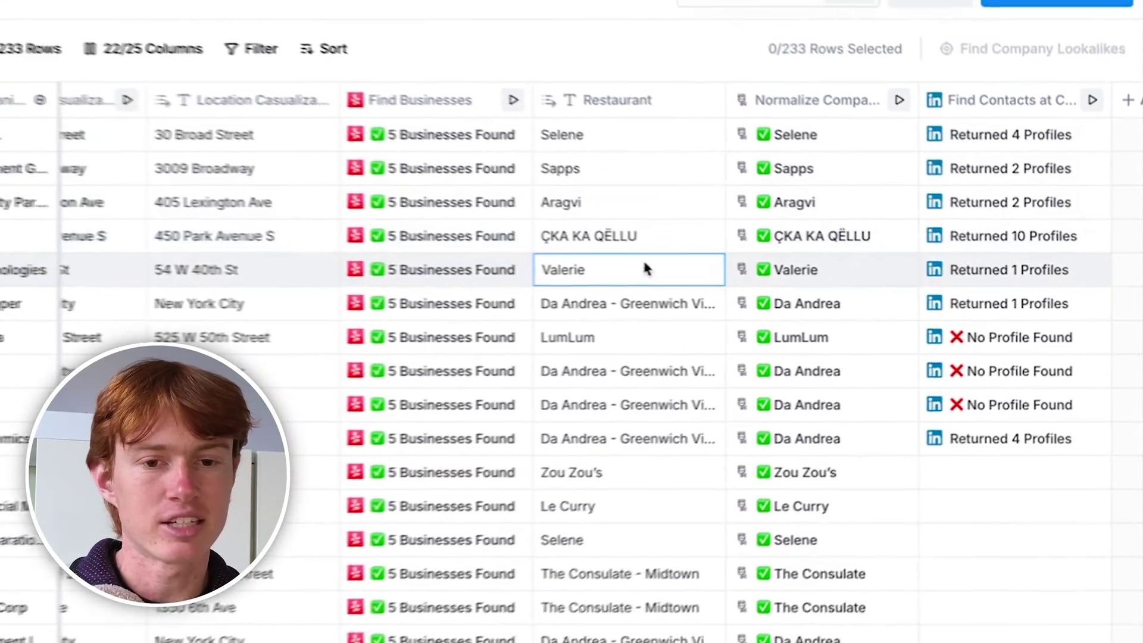
Step: Inspect the Find Contacts 'Returned 4 Profiles' result and expand its People list
left_click(953, 168)
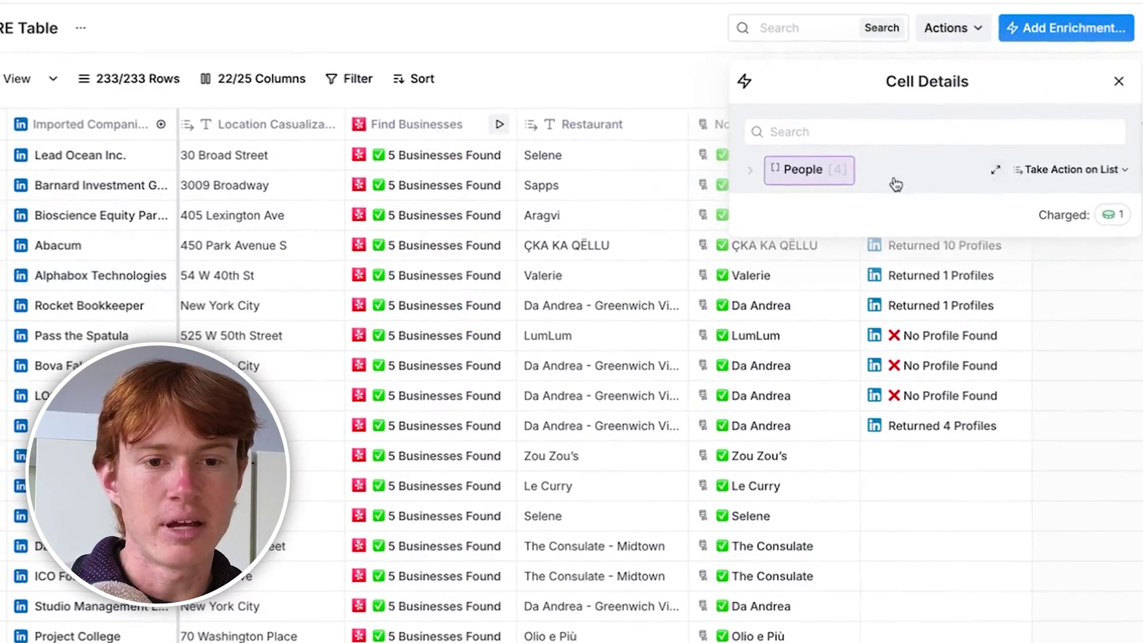
left_click(1115, 80)
left_click(969, 167)
left_click(806, 184)
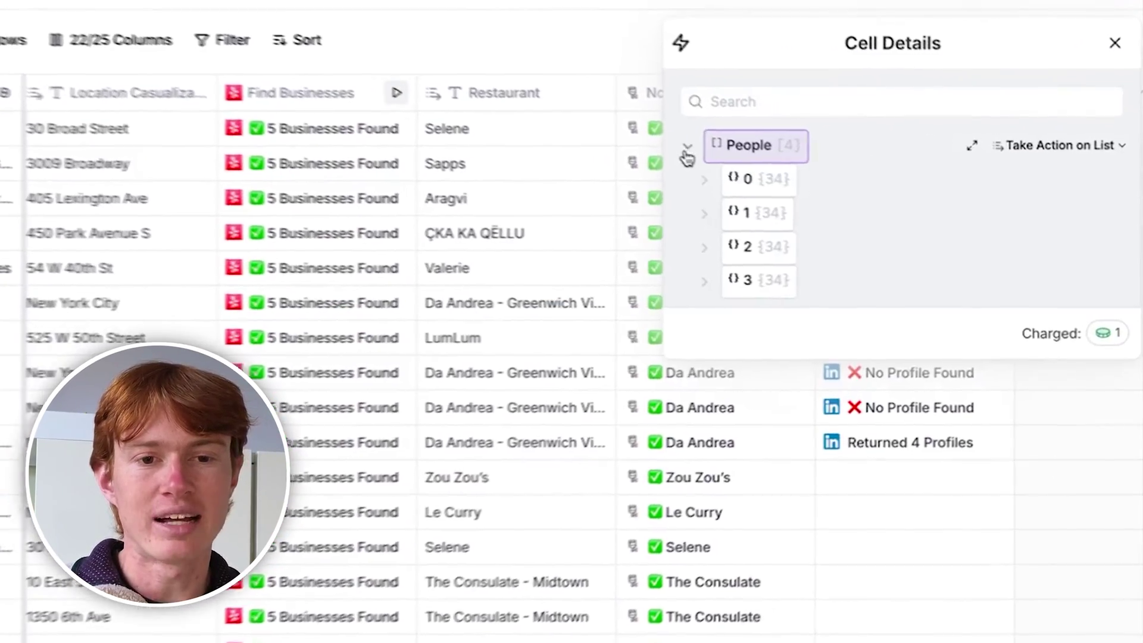
left_click(697, 242)
scroll(924, 349, "down", 2)
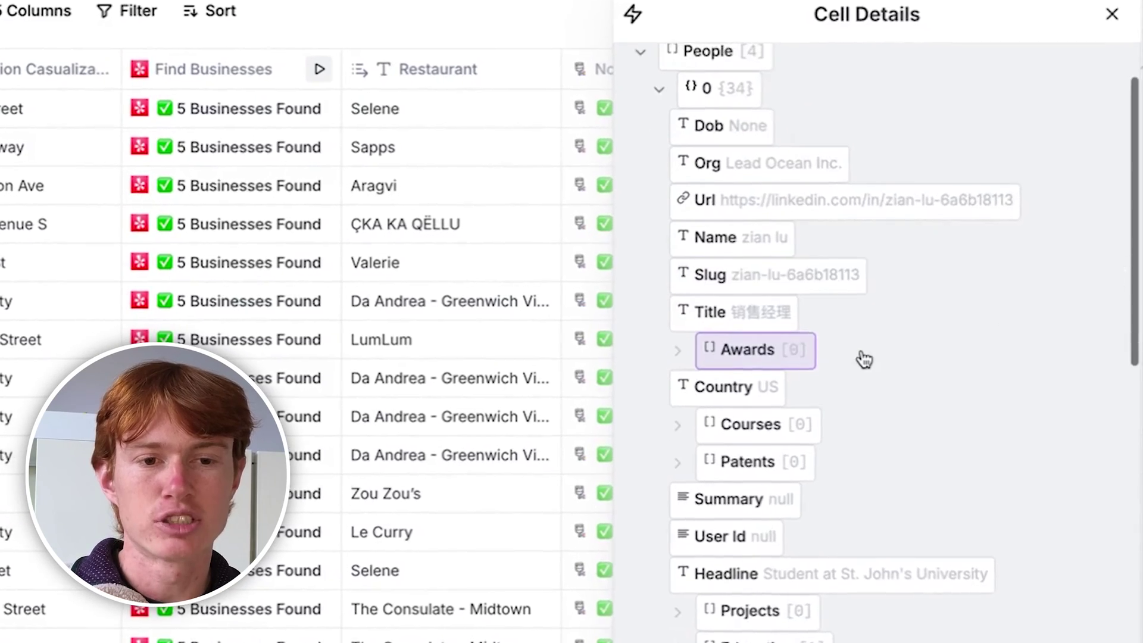
key("Escape")
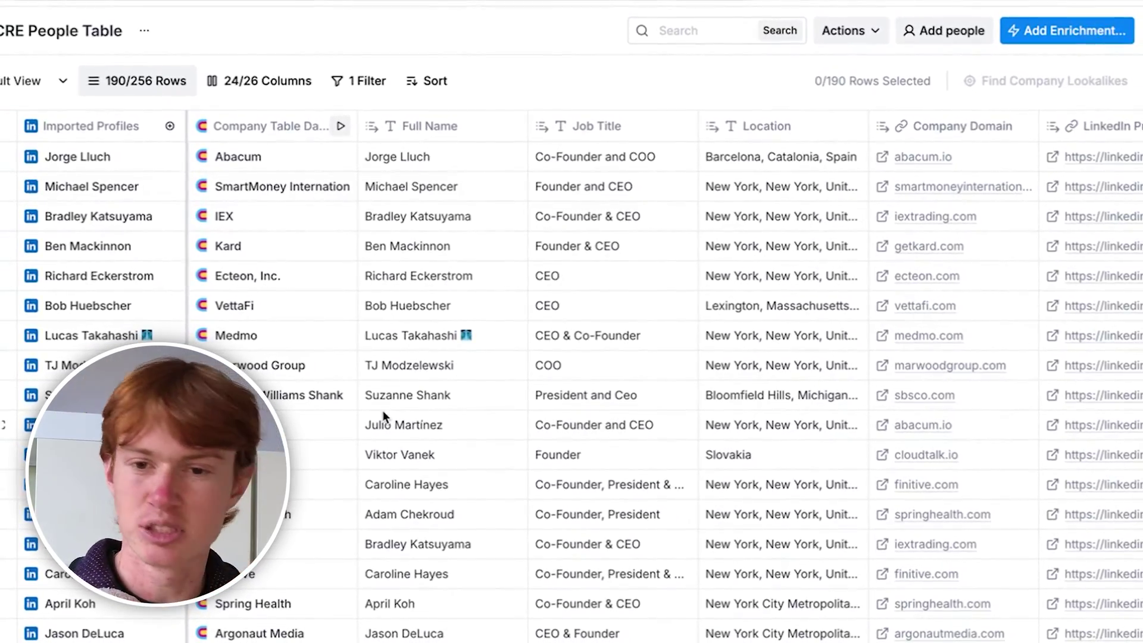
Step: Review the Abacum company's details, then scroll across the people table's columns
left_click(268, 156)
scroll(982, 340, "down", 5)
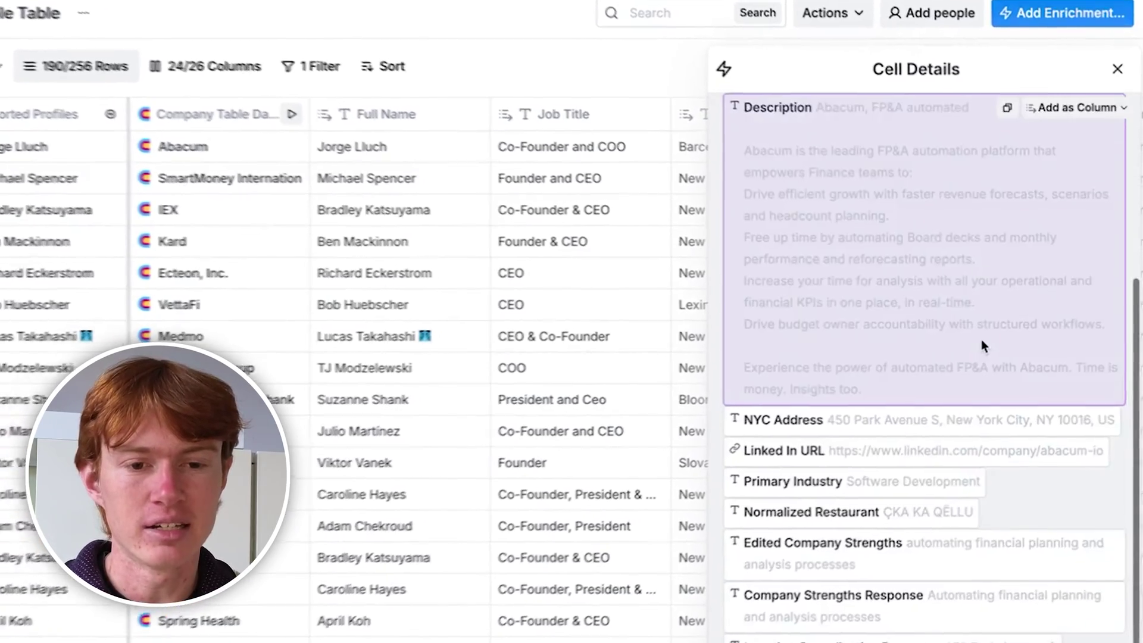
scroll(981, 339, "up", 5)
key("Escape")
scroll(806, 268, "right", 10)
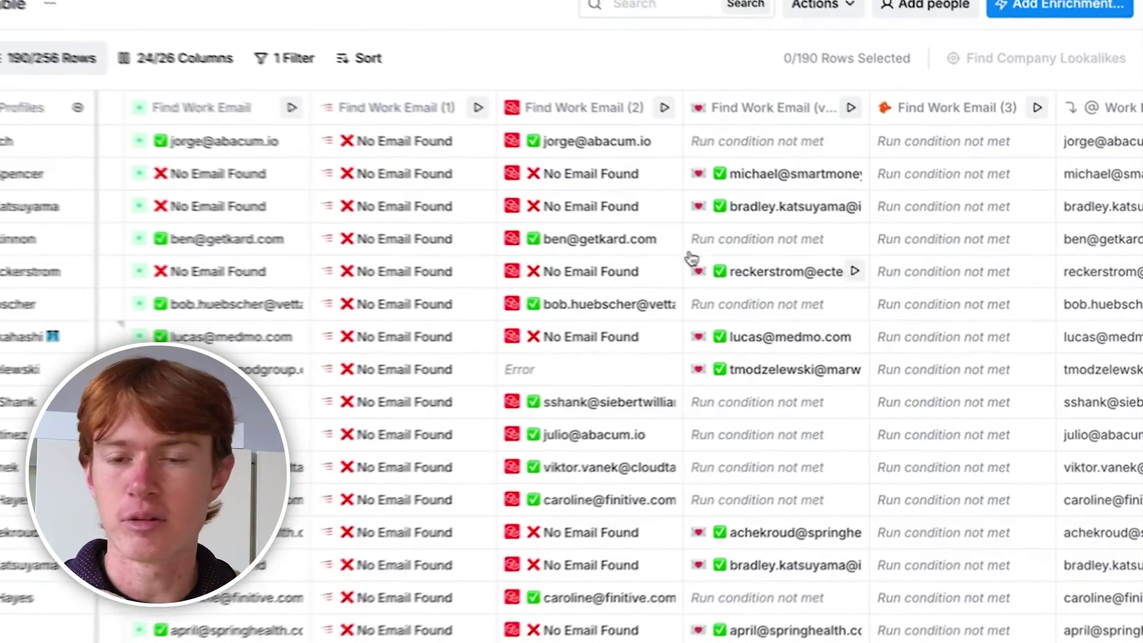
scroll(522, 163, "right", 10)
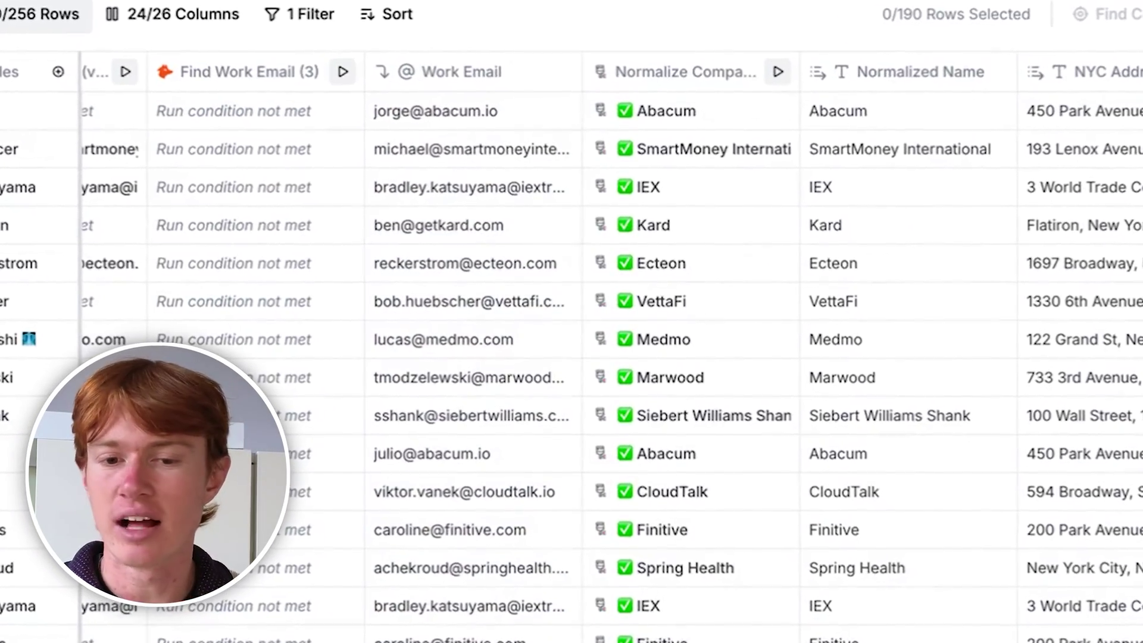
scroll(352, 449, "right", 15)
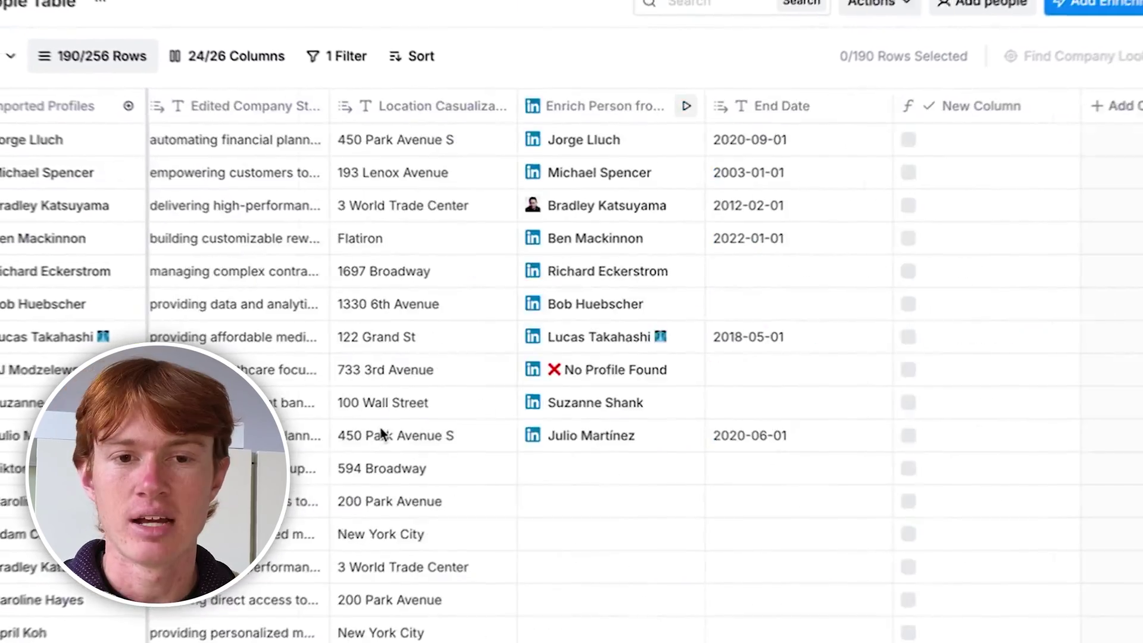
Step: Add an enrichment column and search for 'instant'
left_click(1074, 119)
left_click(1066, 142)
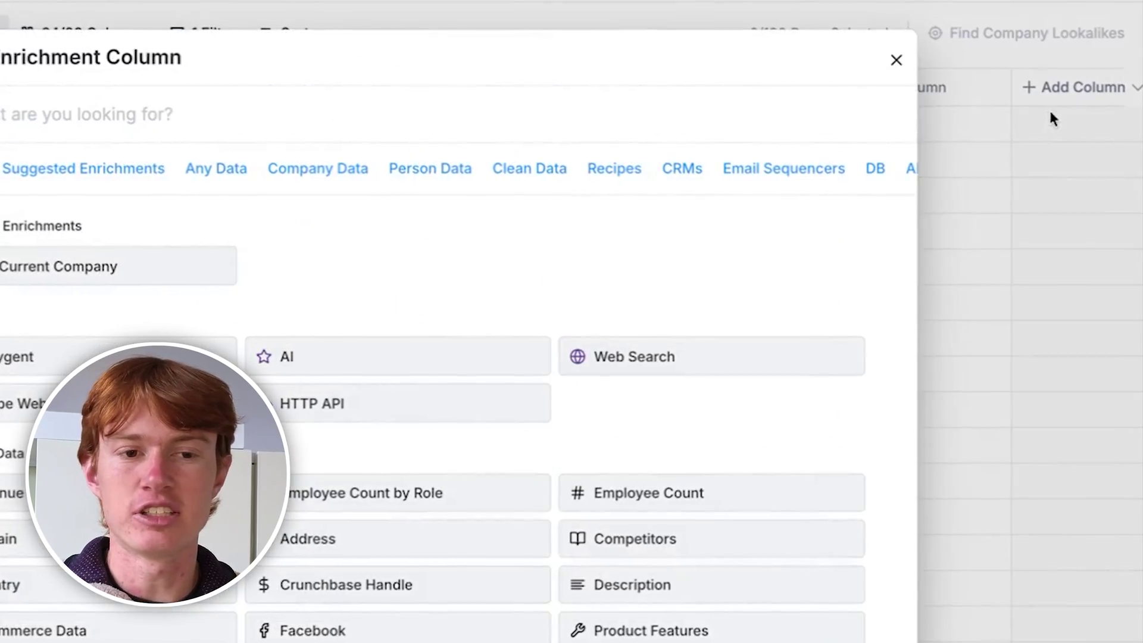
type("instant")
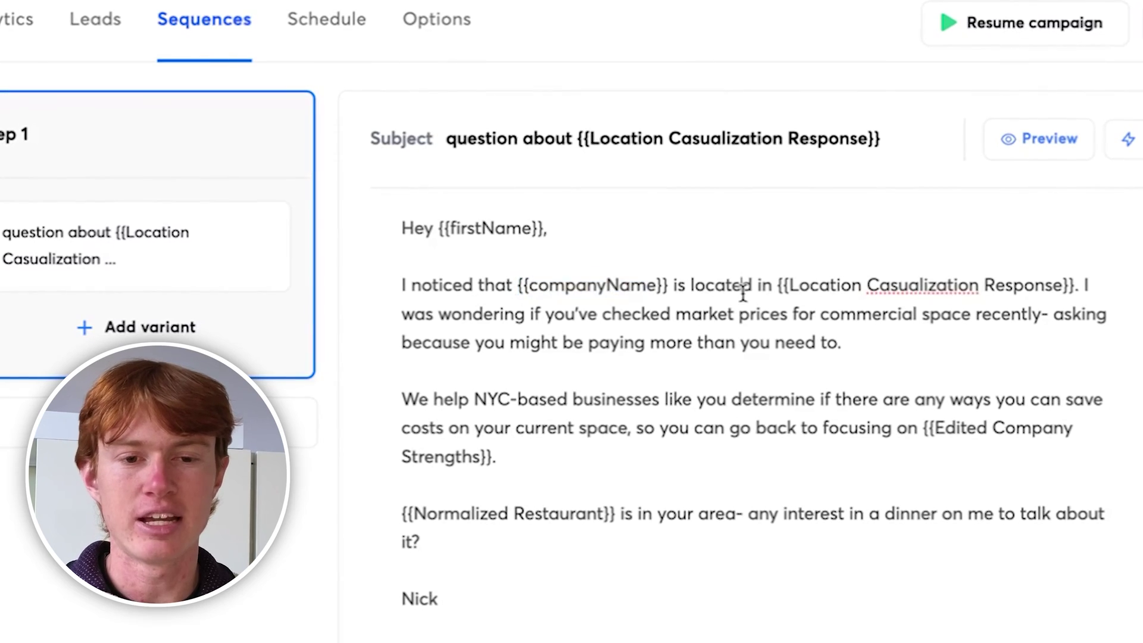
Step: Preview the Step 1 email filled with sample lead data, suggesting Park Avenue Tavern
left_click_drag(775, 285, 1072, 285)
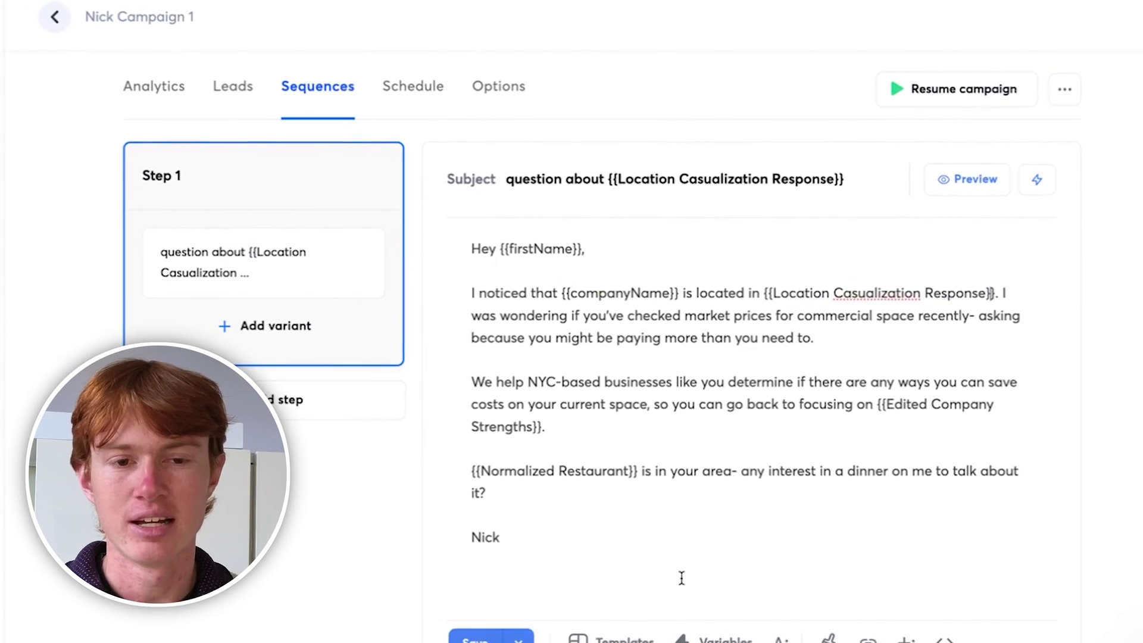
left_click(940, 192)
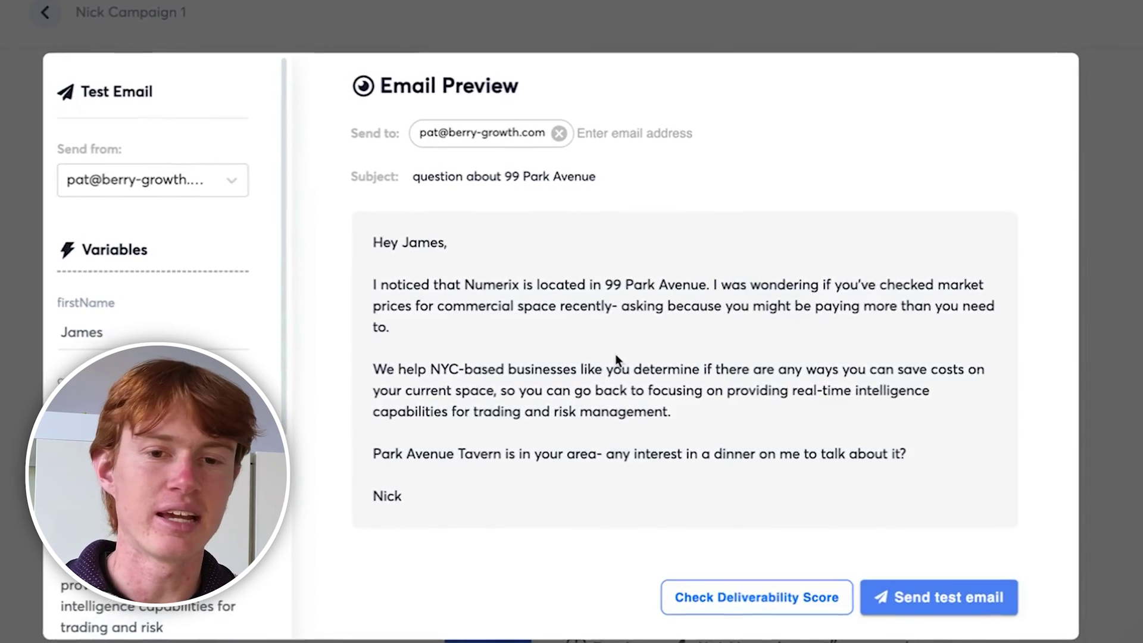